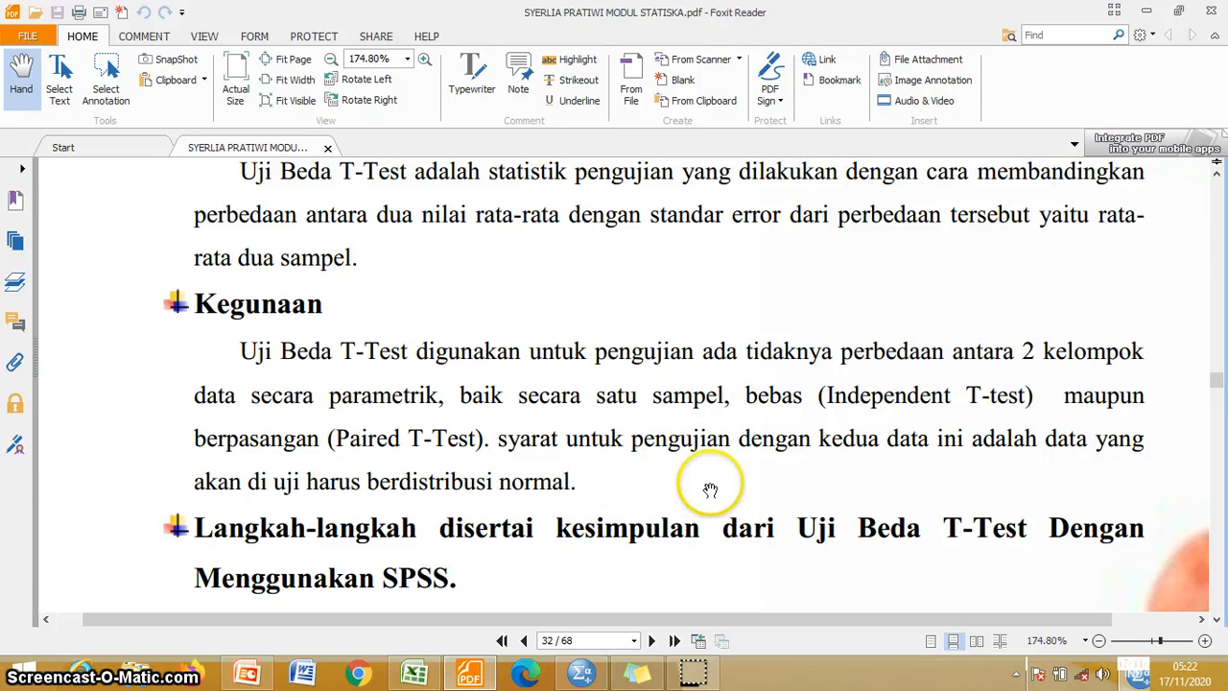
Read the PDF module's T-Test section, from its uses and hypotheses through the paired-samples steps to the sample Excel data
left_click_drag(705, 487, 703, 403)
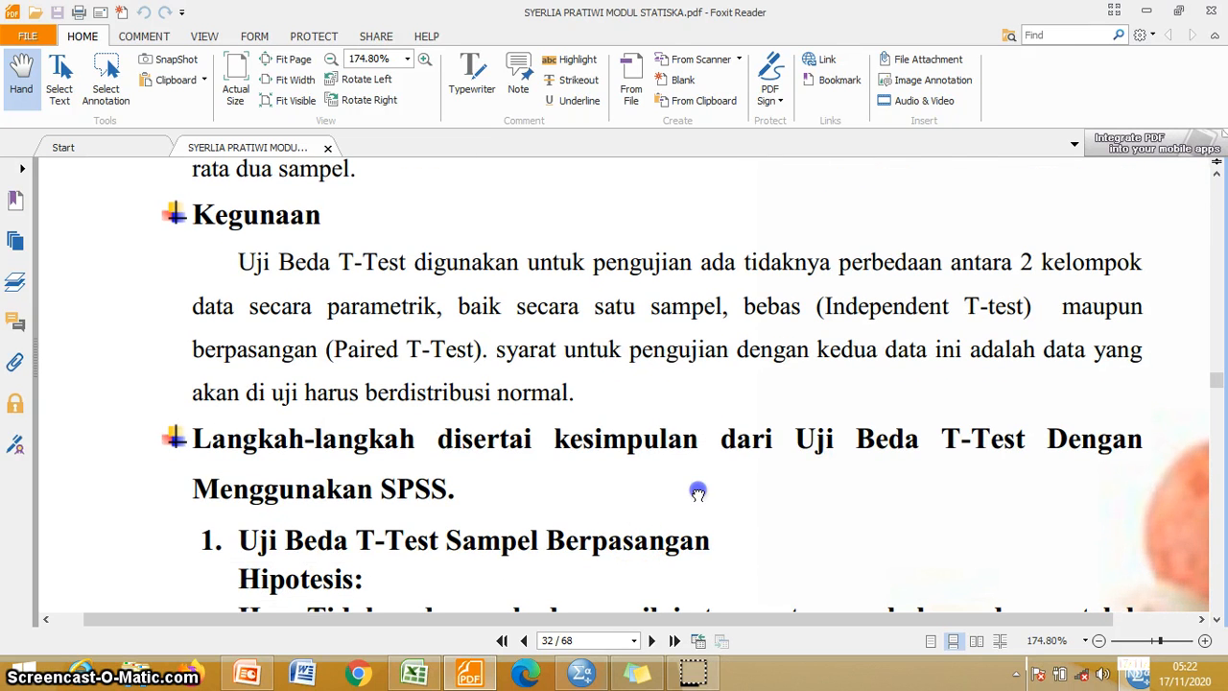
left_click_drag(700, 488, 692, 344)
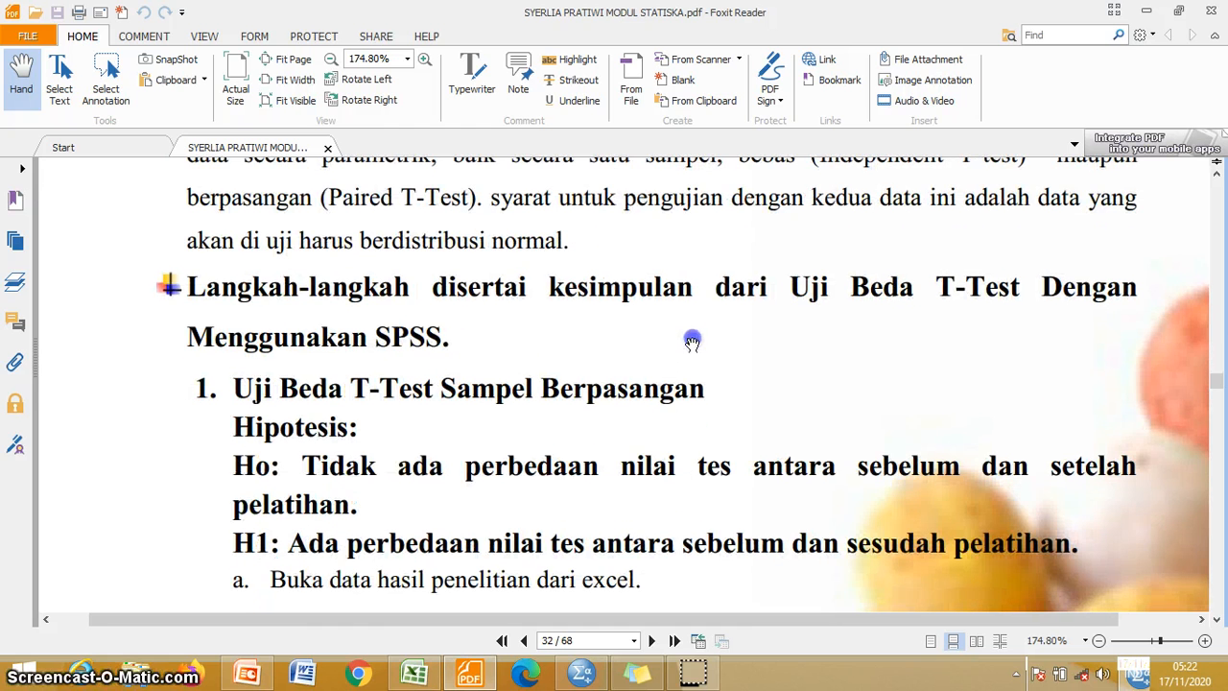
left_click_drag(682, 416, 683, 384)
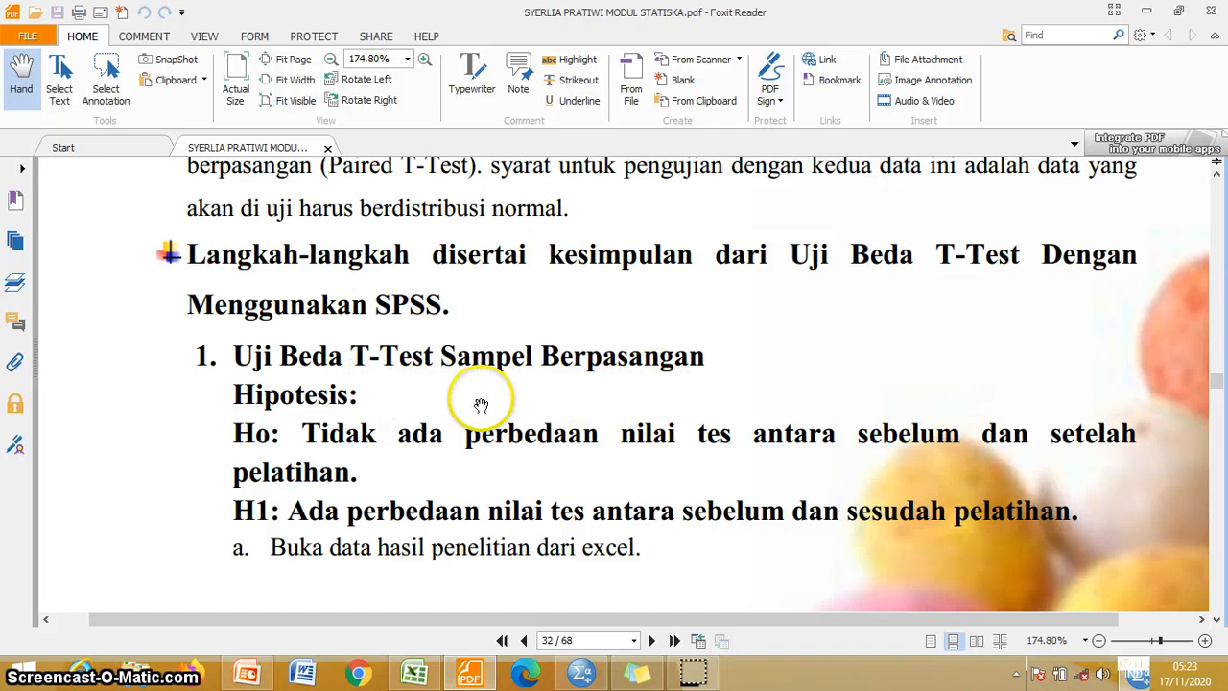
scroll(480, 396, "down", 1)
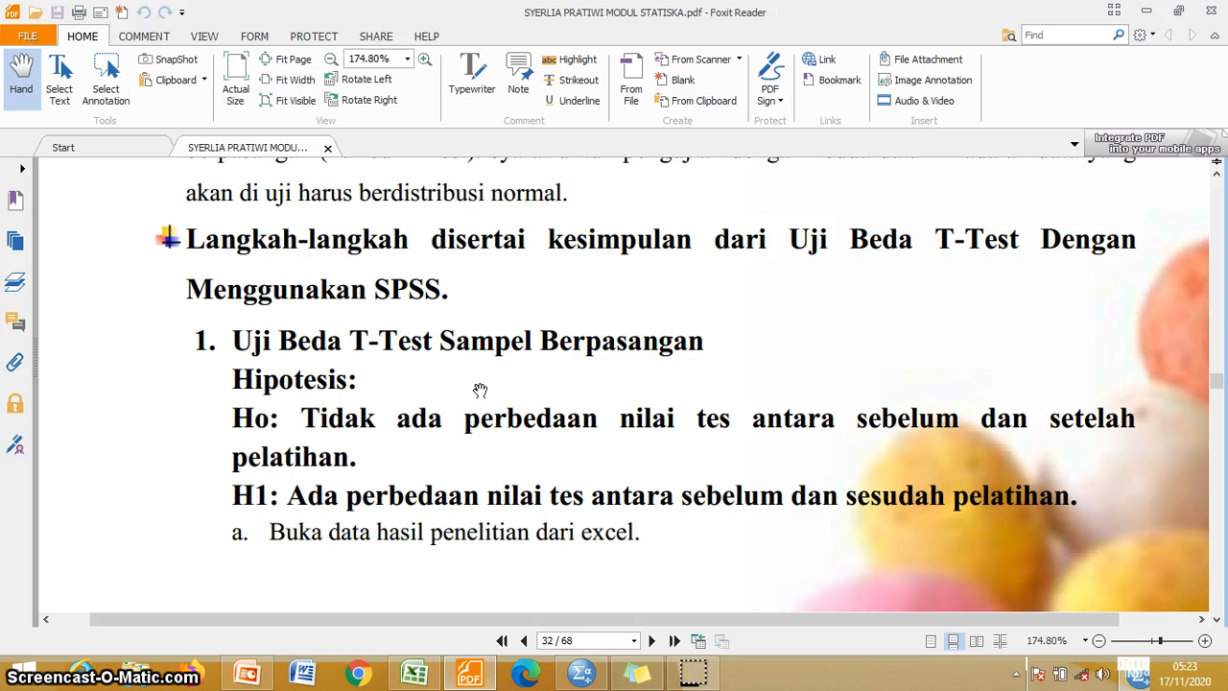
left_click_drag(480, 391, 486, 253)
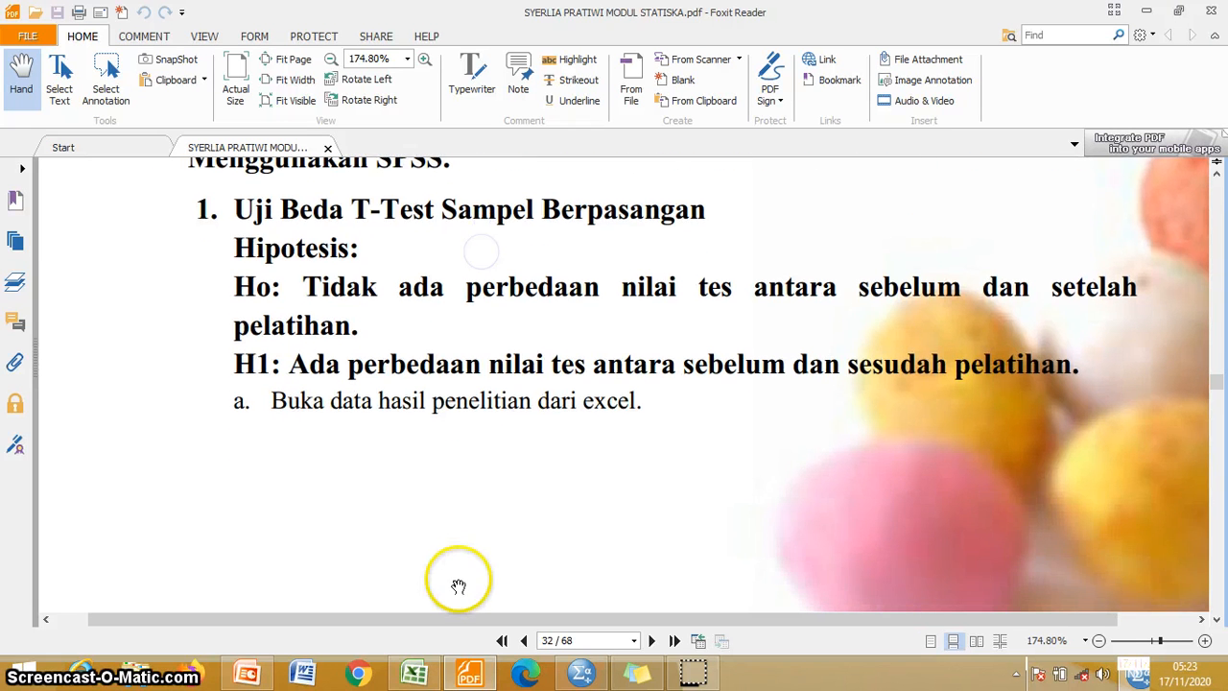
left_click_drag(459, 586, 457, 349)
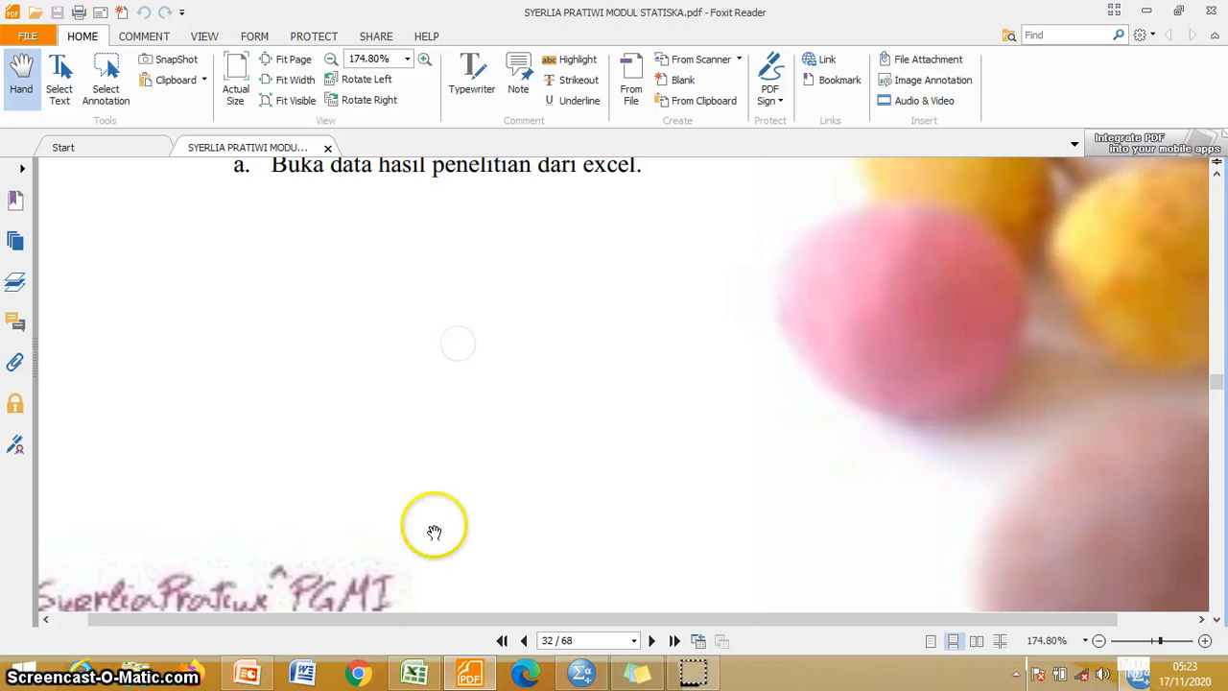
left_click_drag(435, 531, 439, 249)
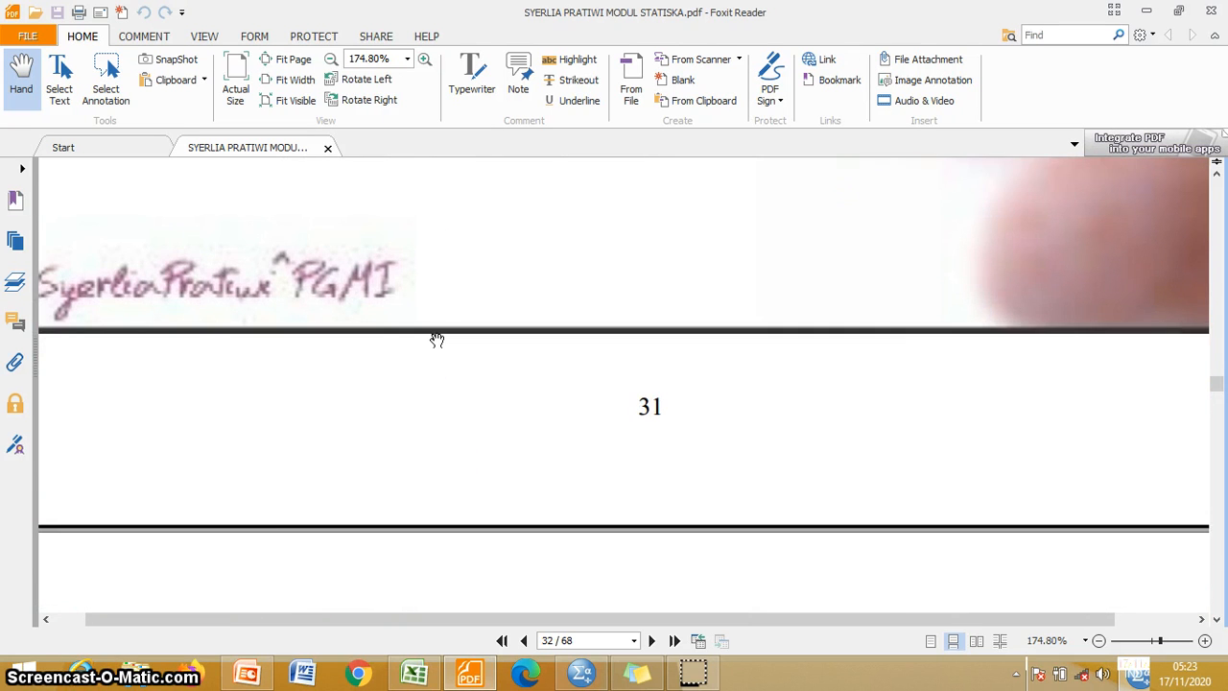
scroll(436, 340, "down", 10)
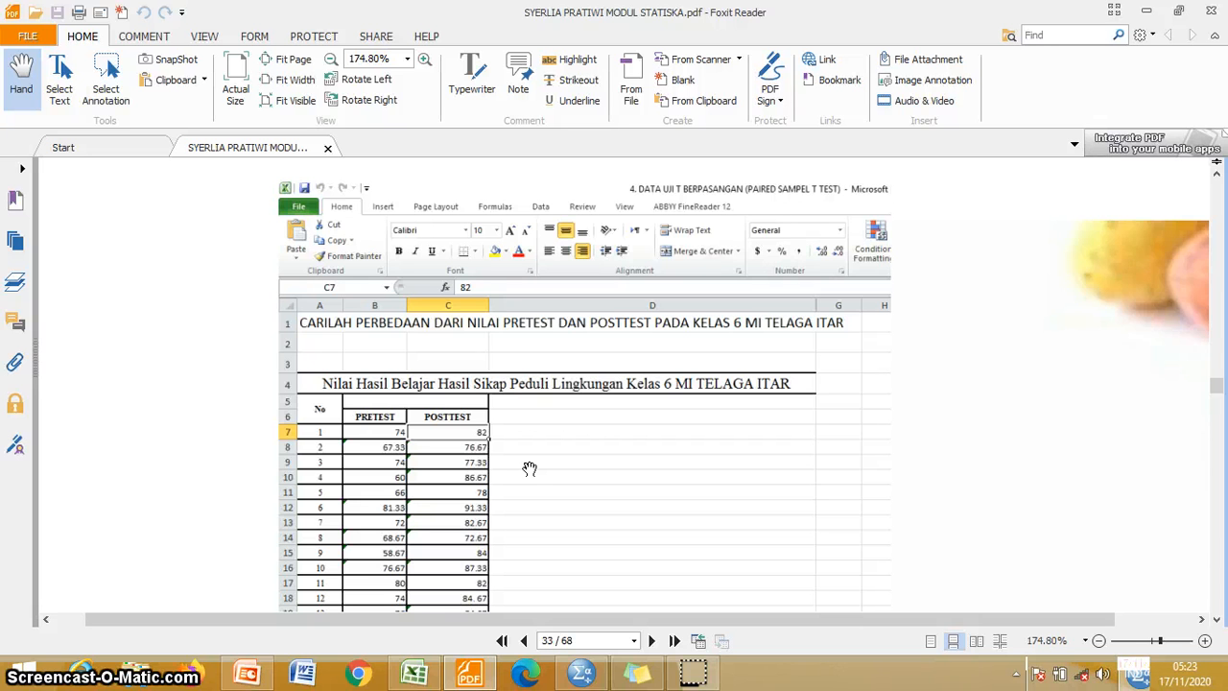
Switch to the Bahan Uji T-test workbook in Excel and examine the Pretest and Postest columns on the UJI_BEDA T-TES sheet
left_click(427, 675)
left_click(357, 340)
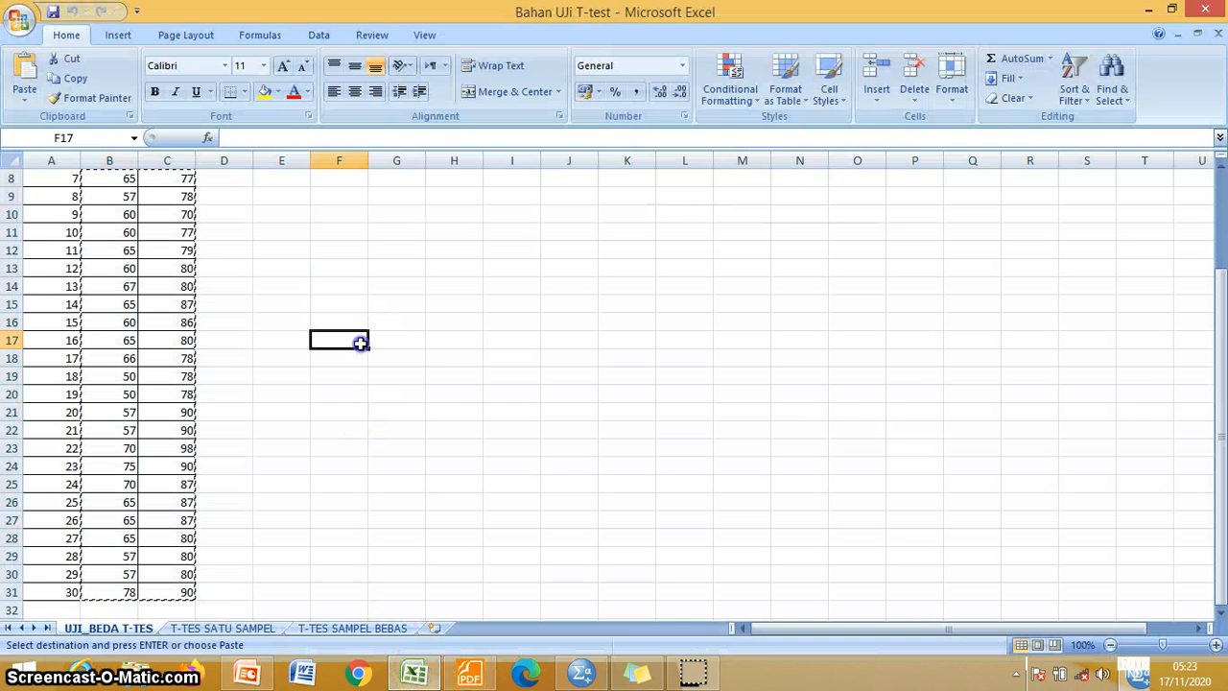
left_click_drag(1215, 401, 1212, 252)
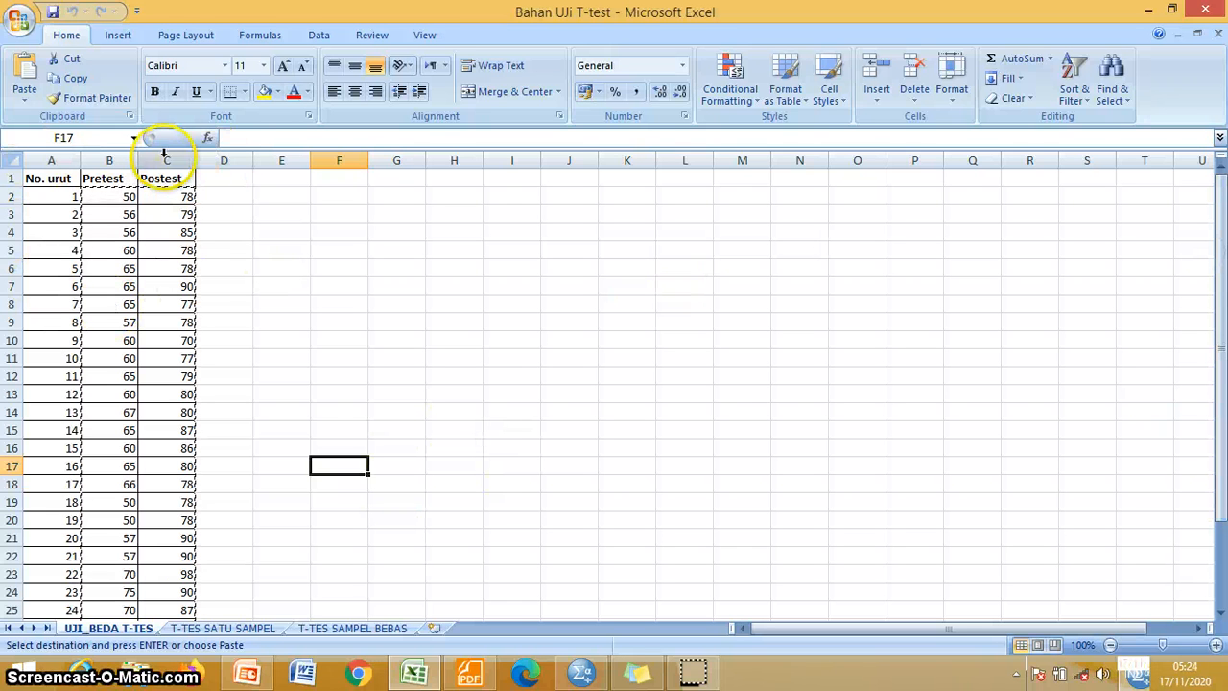
left_click(126, 179)
left_click(158, 180)
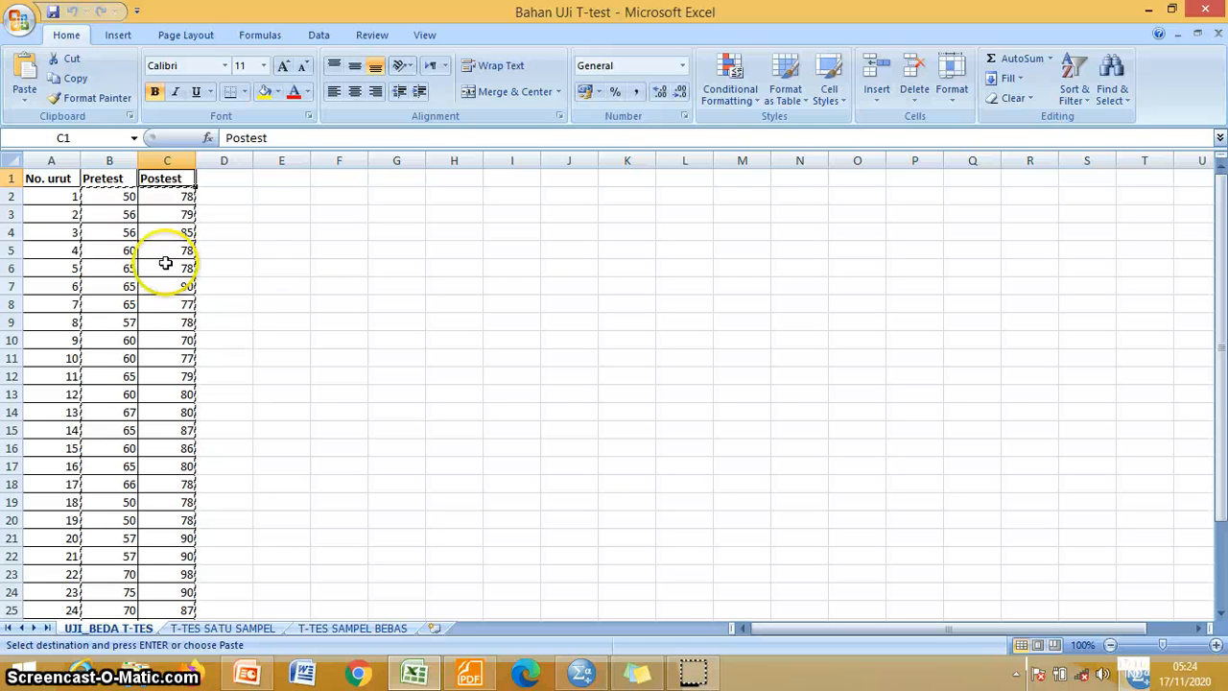
Switch to SPSS and review the definitions of the Pretest and Postest variables
left_click(586, 675)
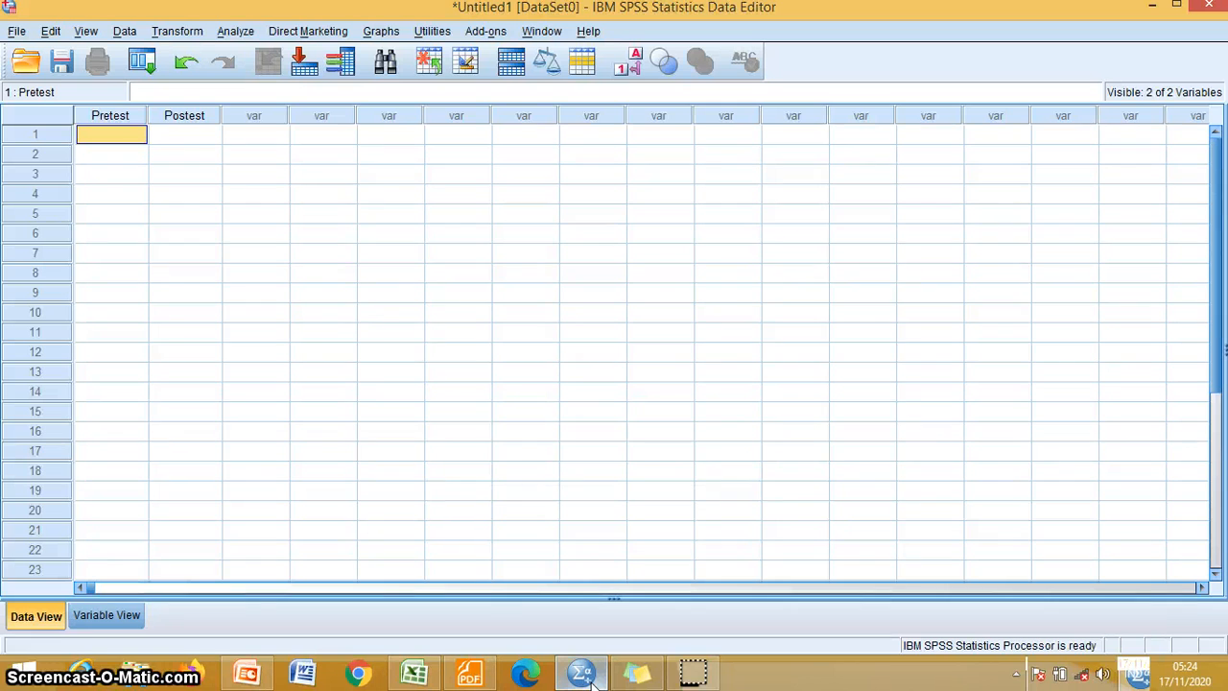
left_click(106, 619)
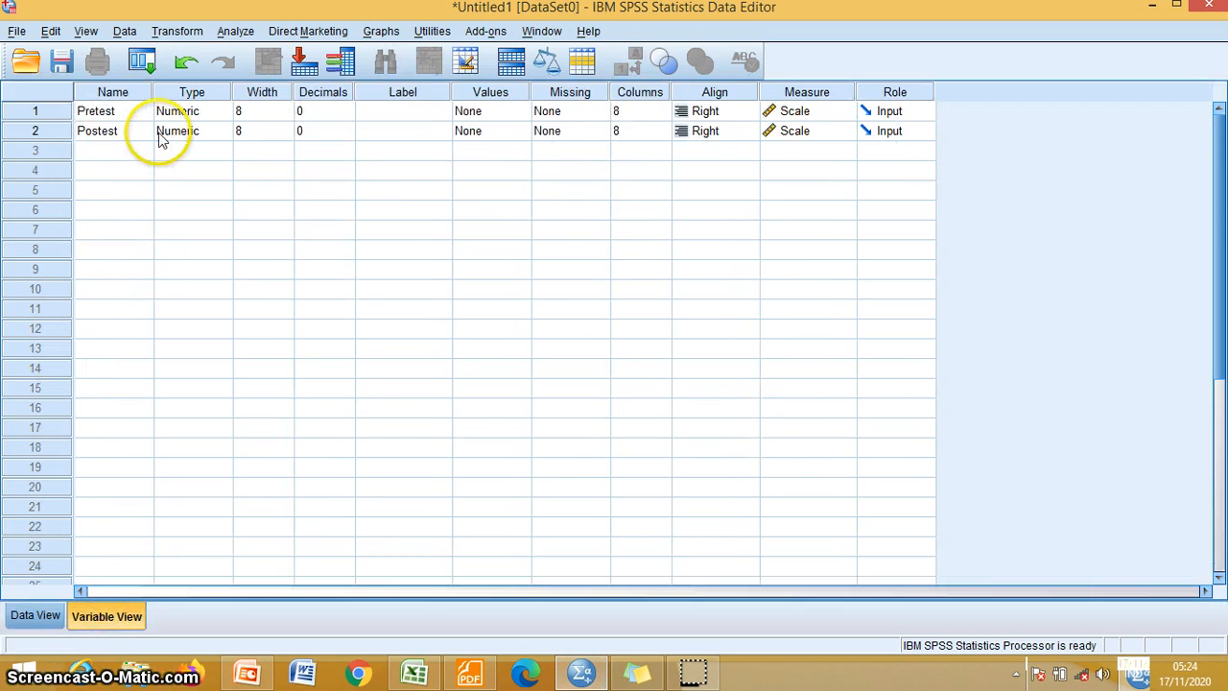
left_click(101, 132)
left_click(105, 112)
left_click(292, 89)
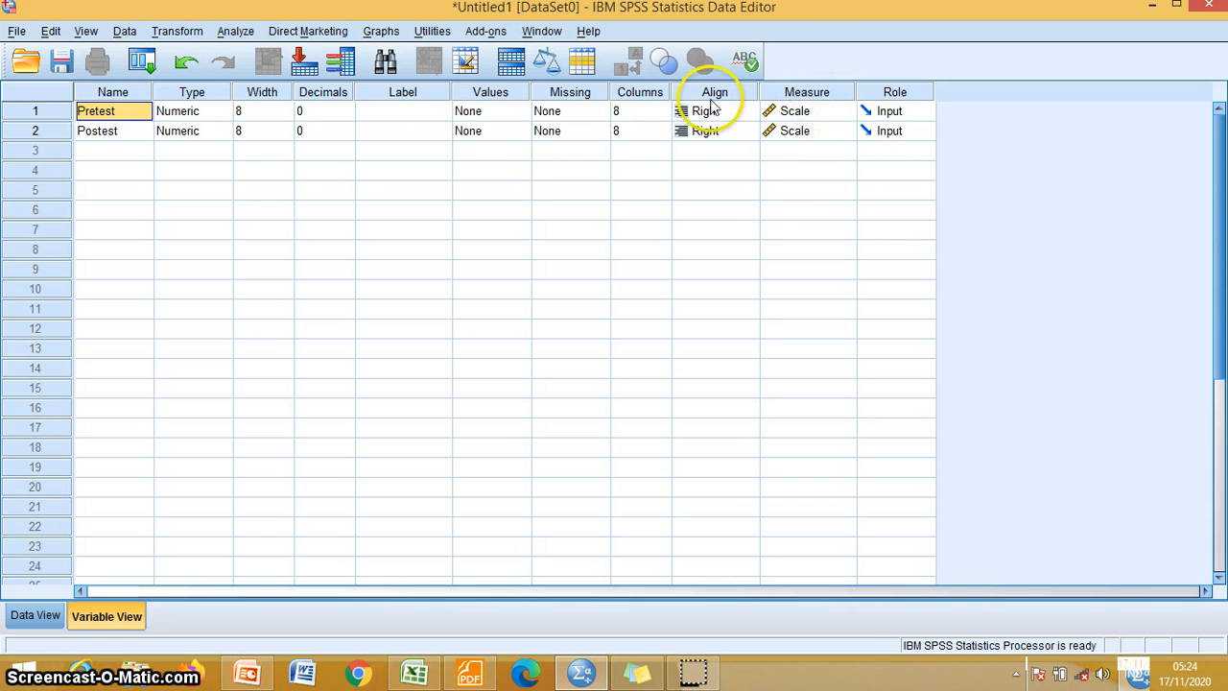
Label the Pretest variable Sebelum_Pelatihan and the Postest variable Sesudah_Pelatihan
left_click(403, 112)
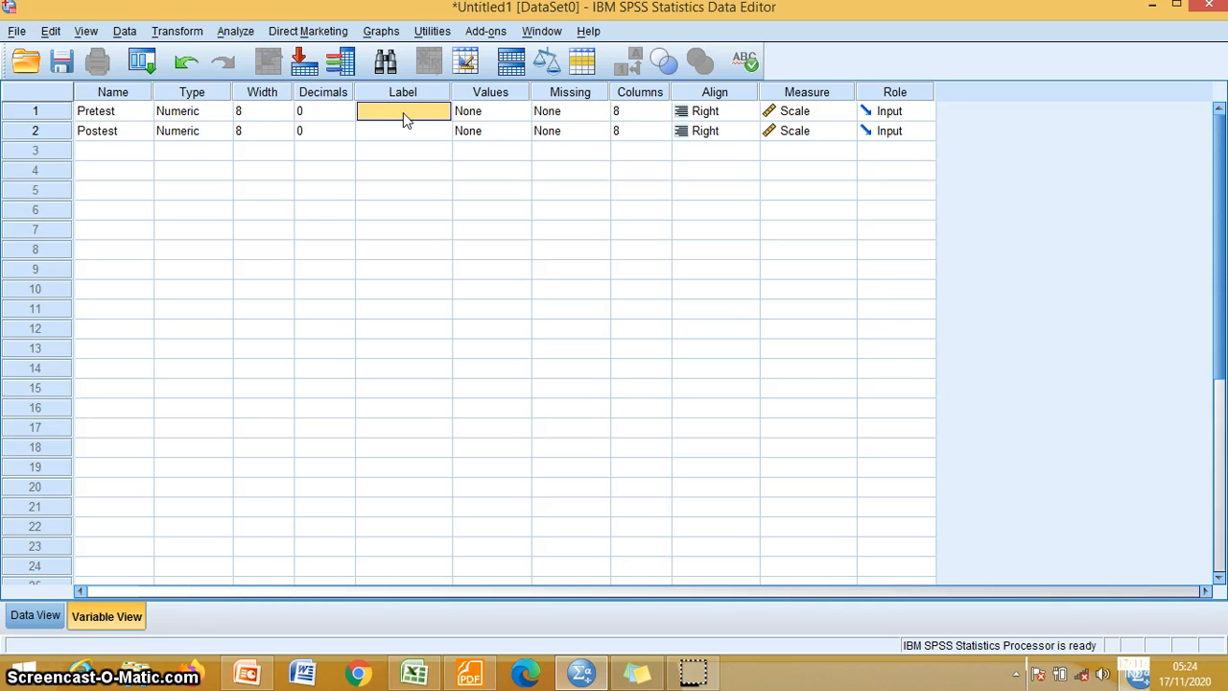
type("Sebe")
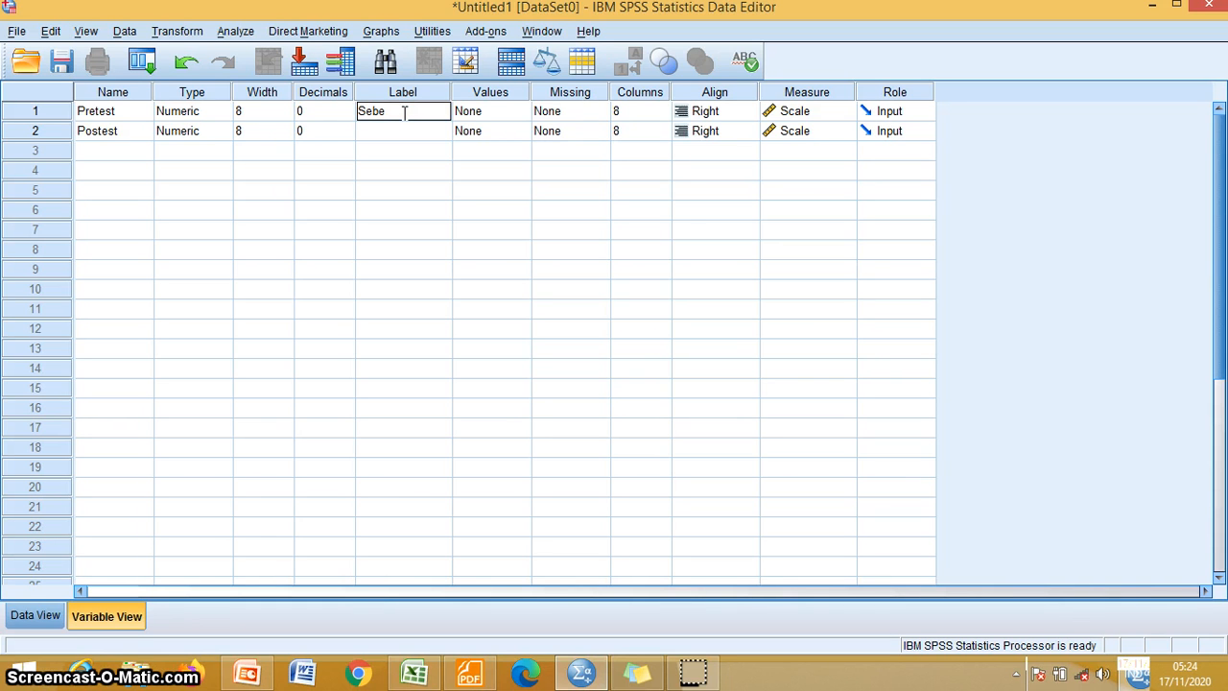
type("lum_")
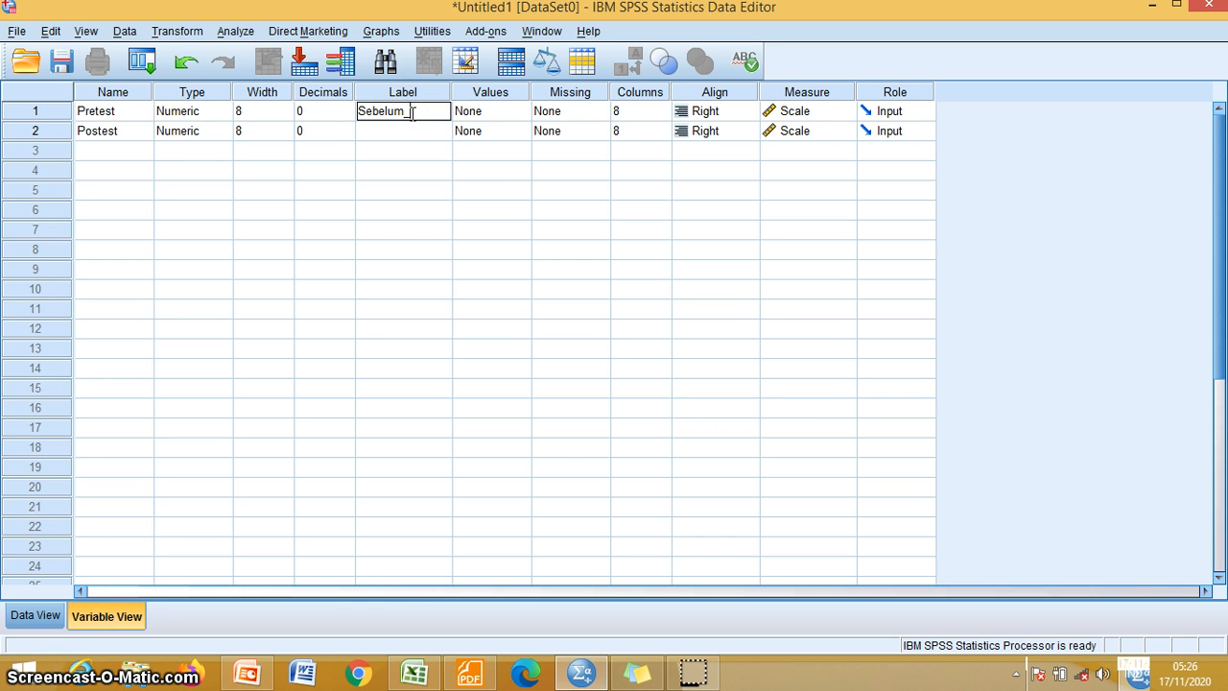
type("Pelatihan")
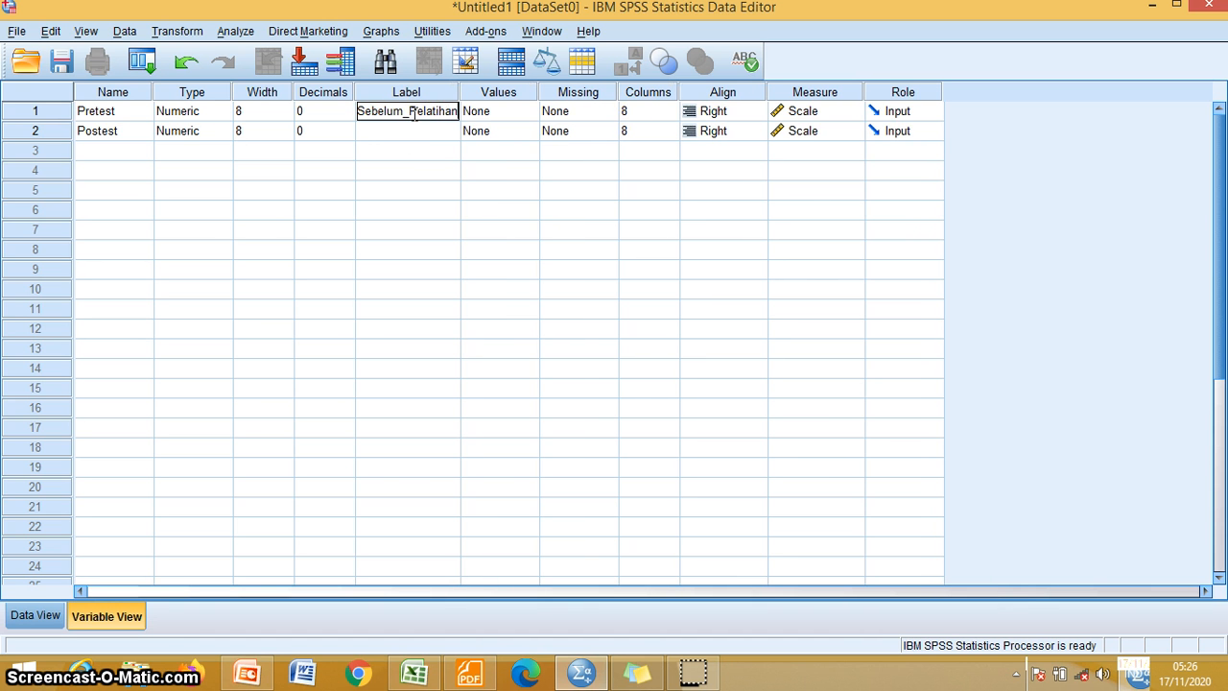
left_click(410, 133)
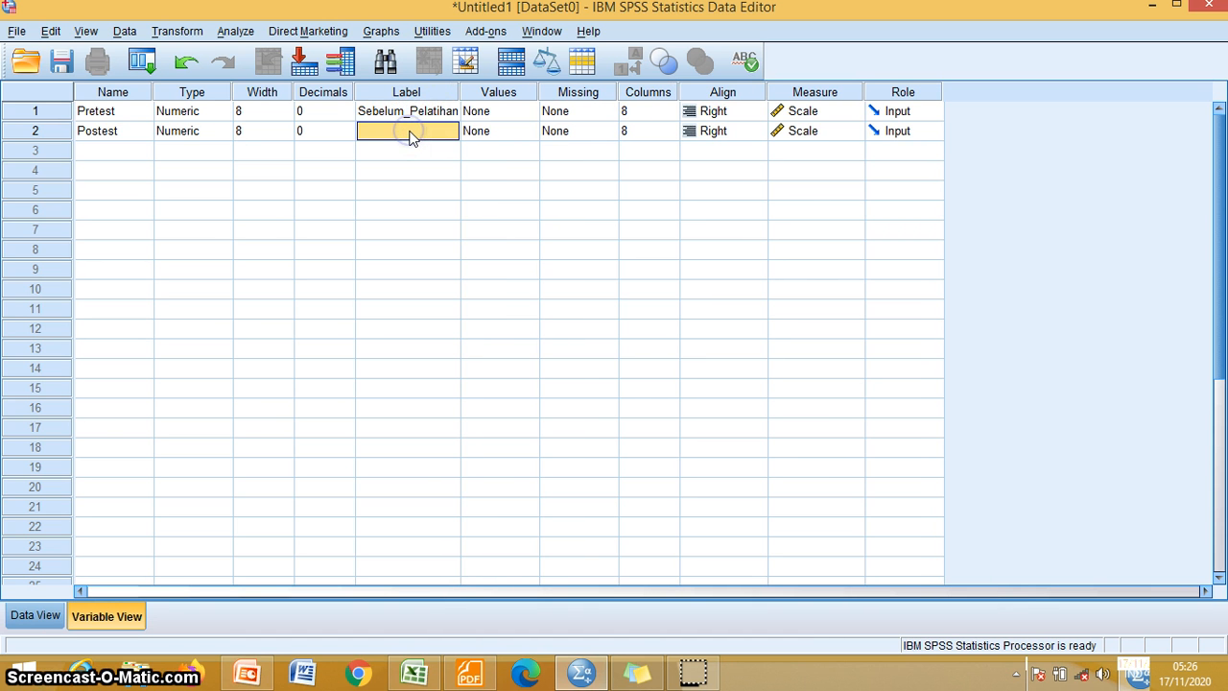
type("Ses")
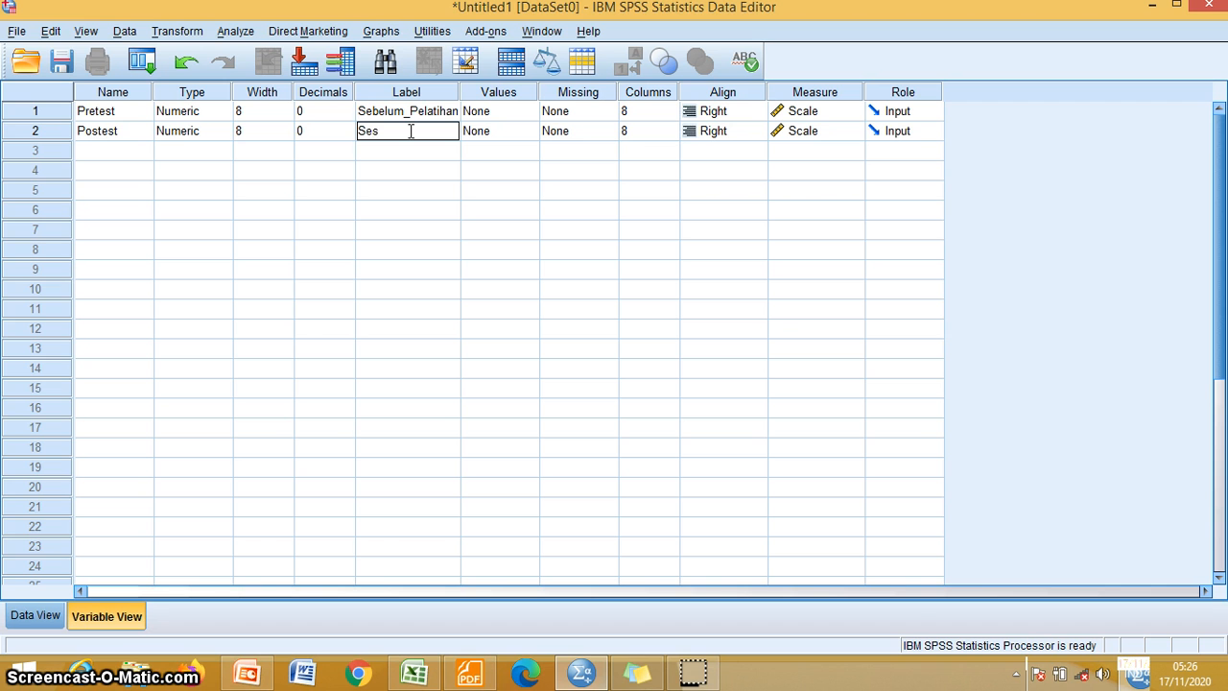
type("udah_")
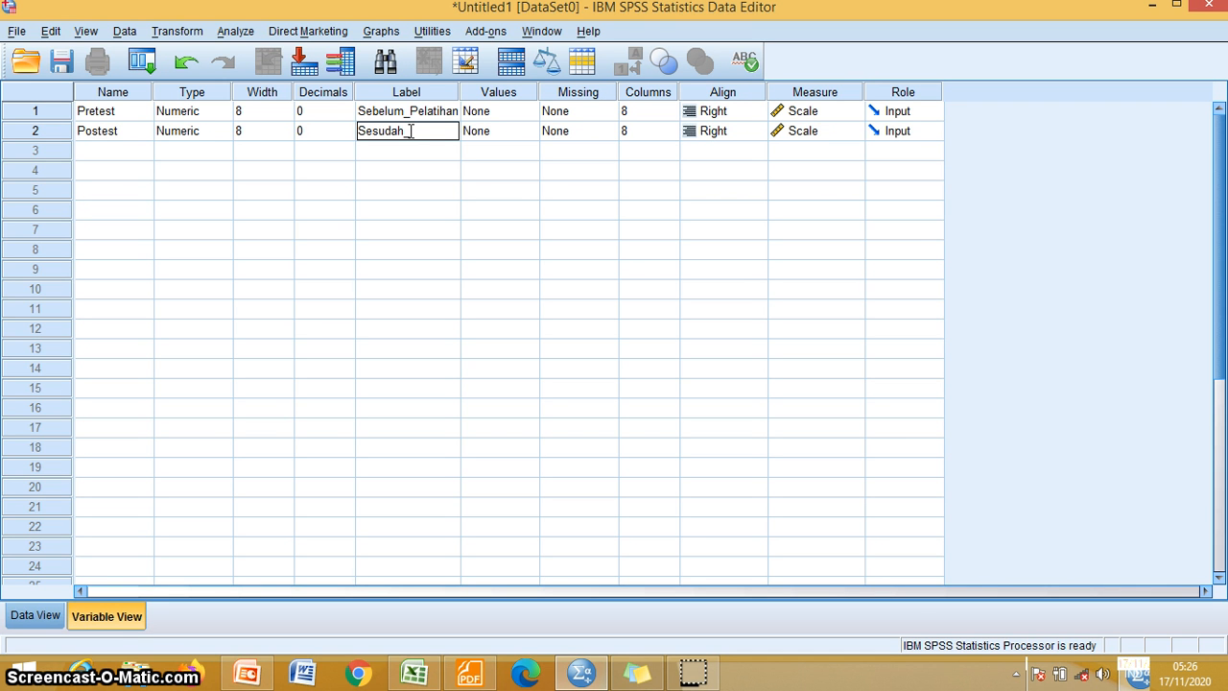
type("Pelatihan")
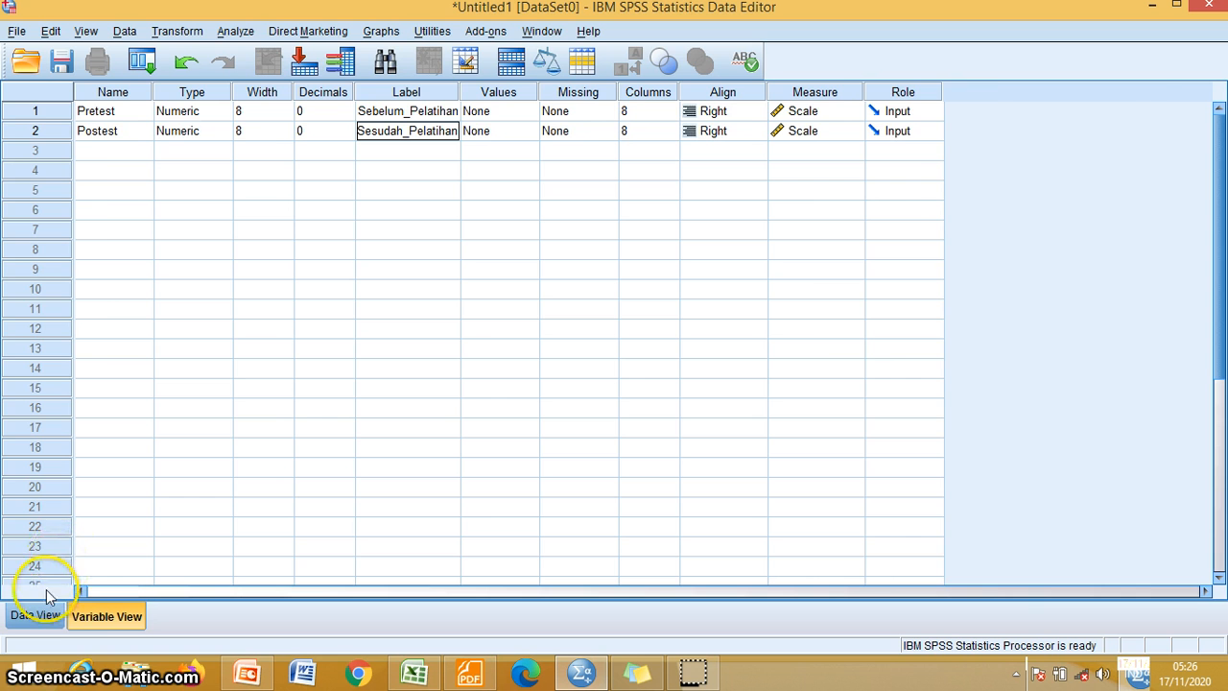
Copy the scores in B2:C31 from the Excel sheet into the SPSS data grid, starting at row 1 of Pretest
left_click(34, 615)
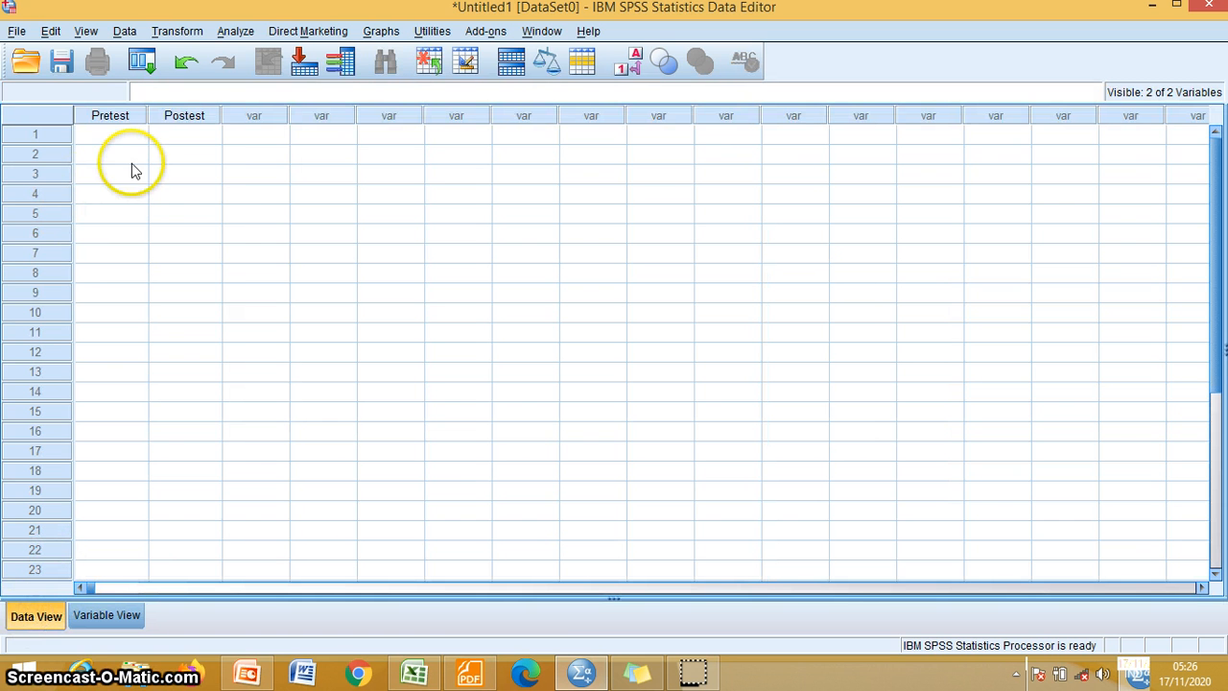
left_click(416, 676)
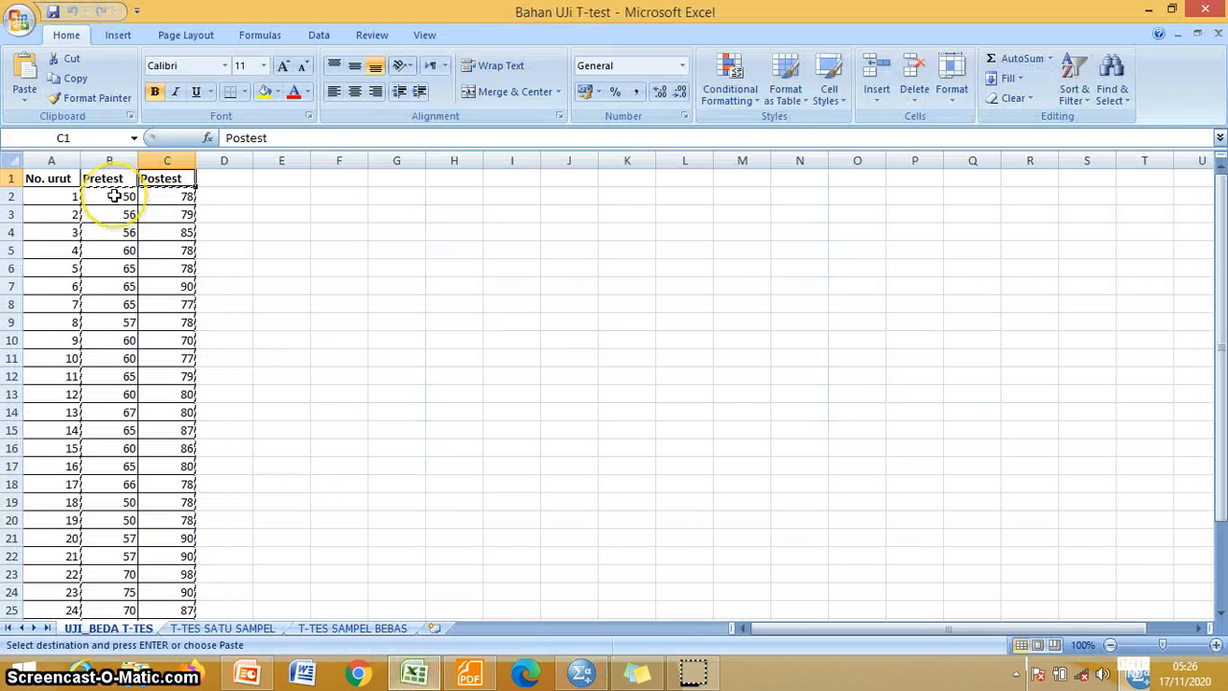
left_click_drag(113, 196, 169, 594)
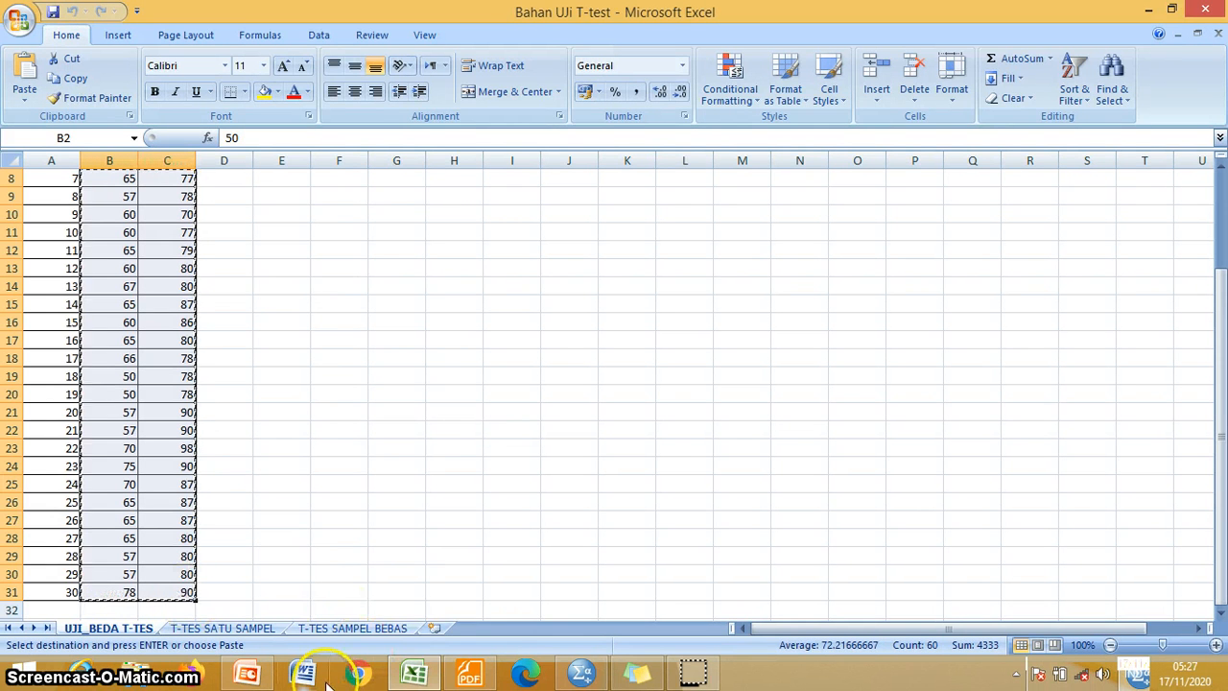
left_click(588, 676)
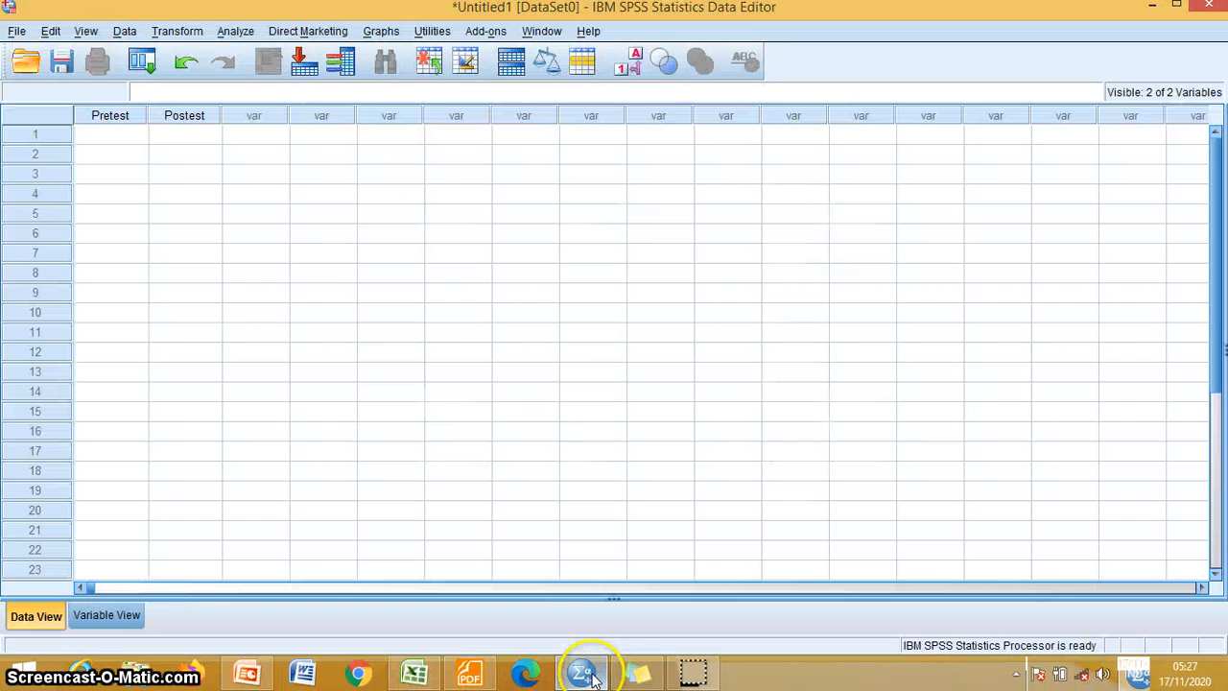
left_click(130, 139)
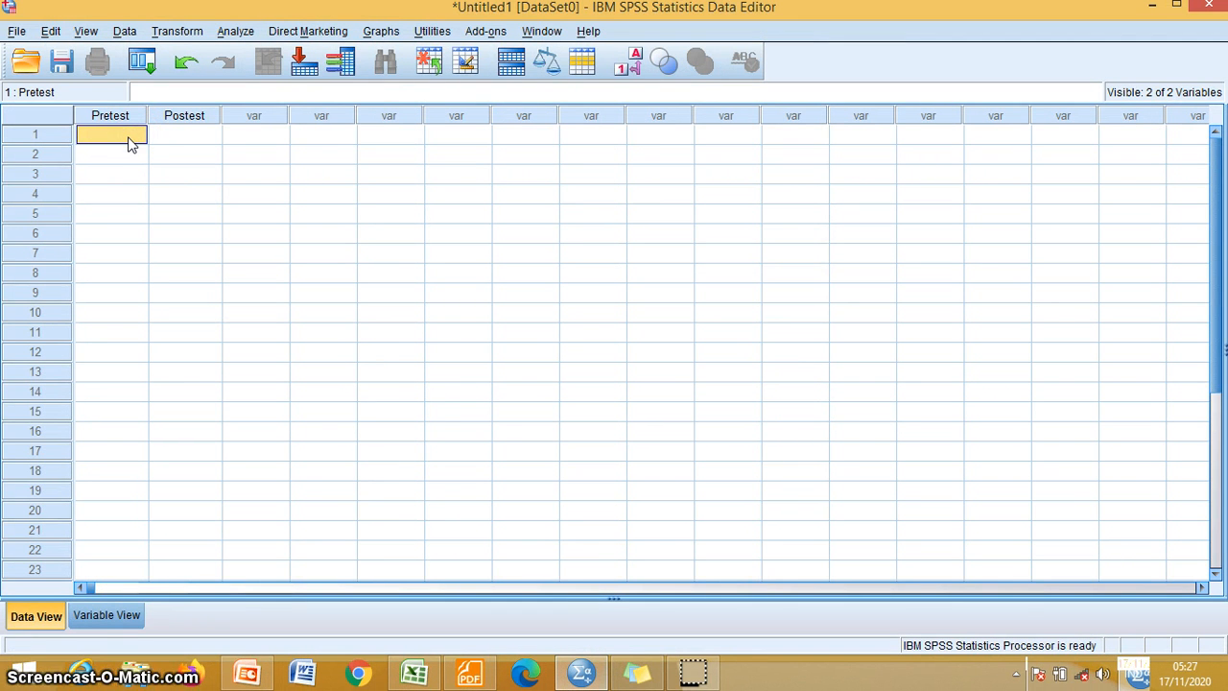
key("ctrl+v")
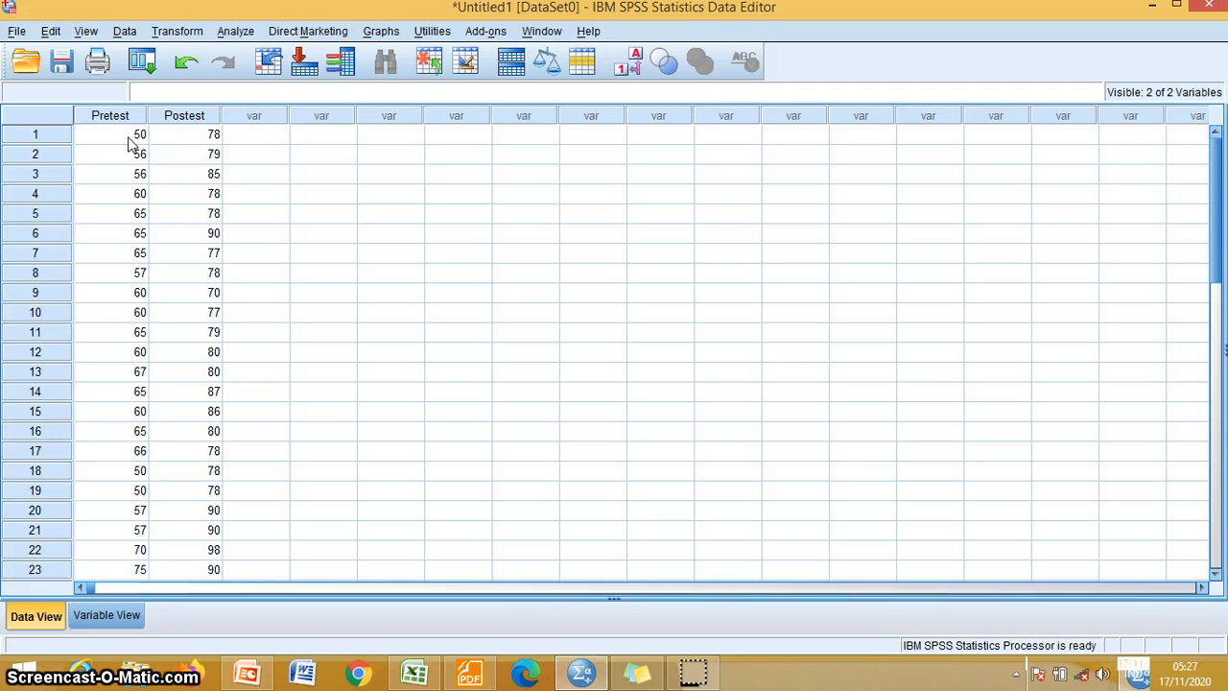
Run a Paired-Samples T Test with Sebelum_Pelatihan as Variable1 and Sesudah_Pelatihan as Variable2 of pair 1
left_click(236, 30)
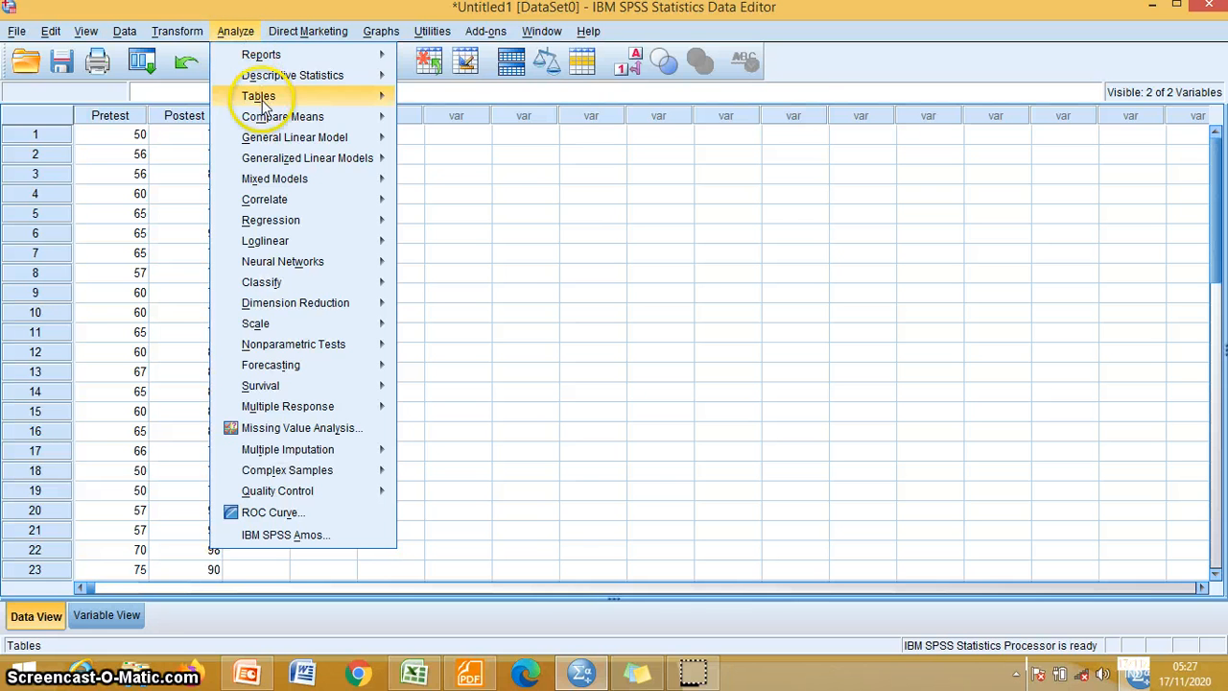
mouse_move(284, 117)
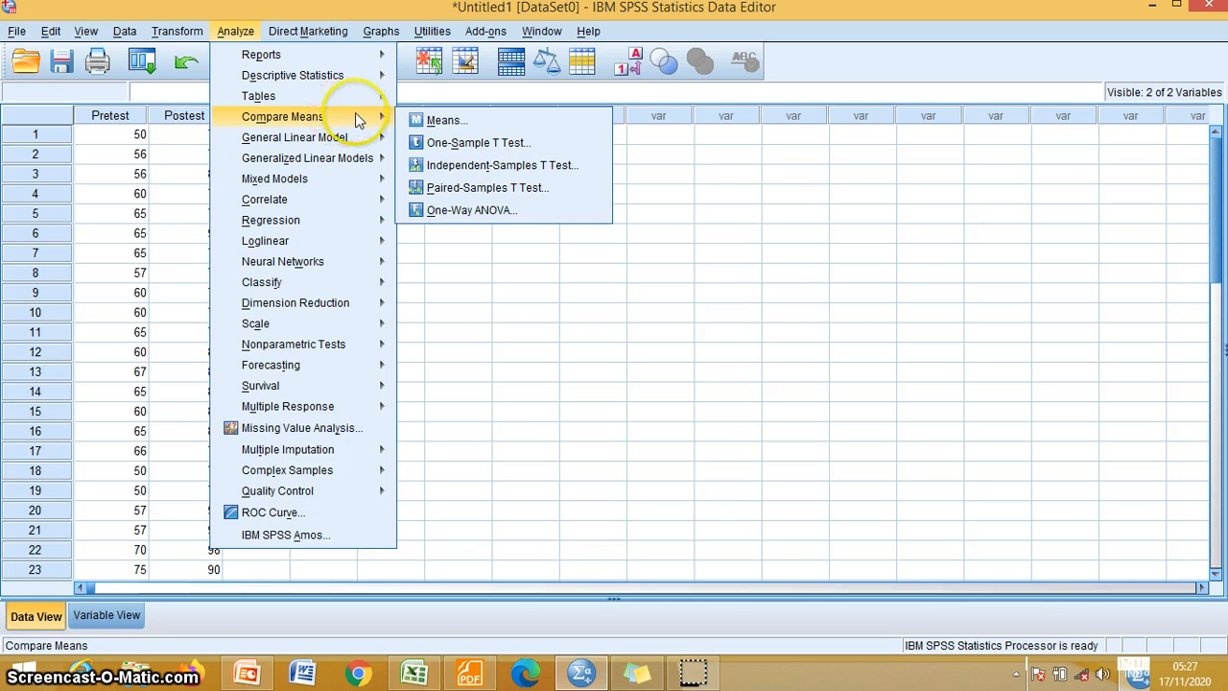
left_click(495, 190)
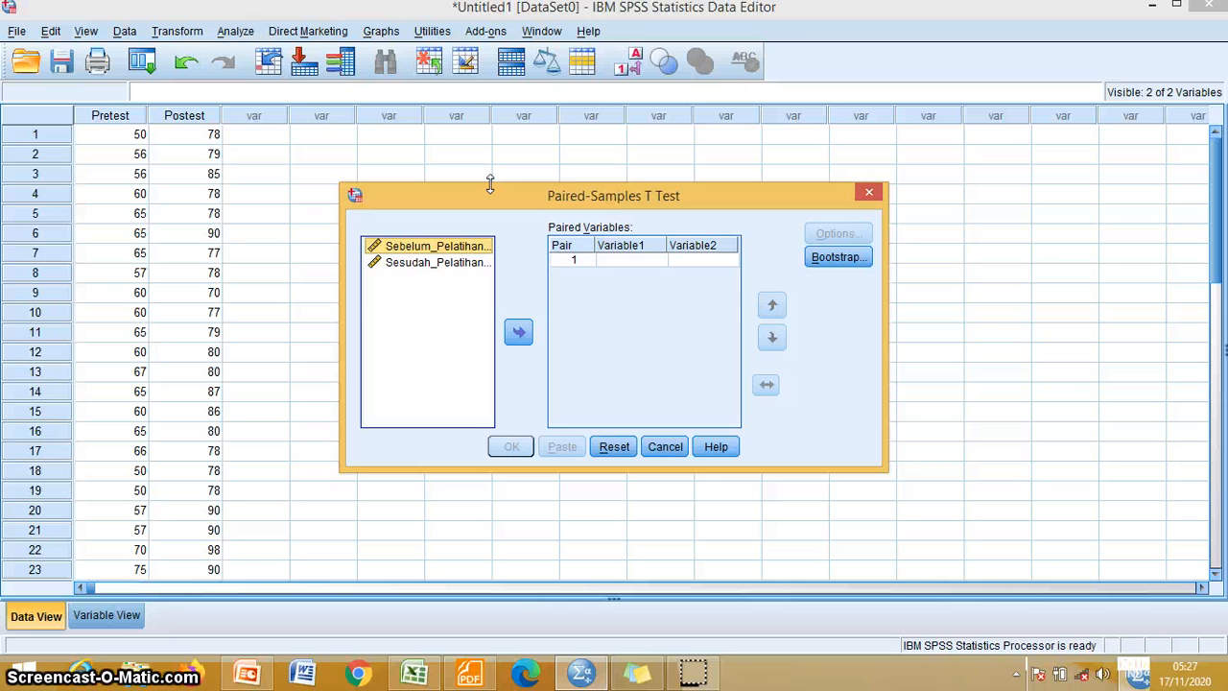
left_click(517, 333)
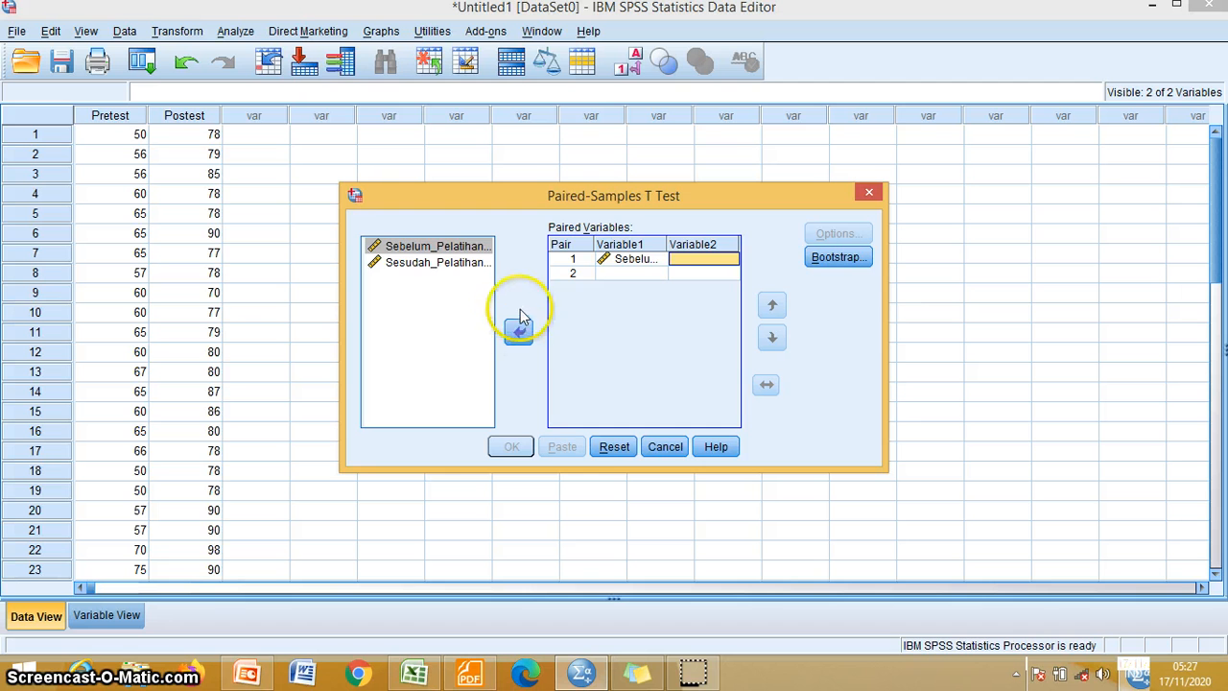
left_click(432, 266)
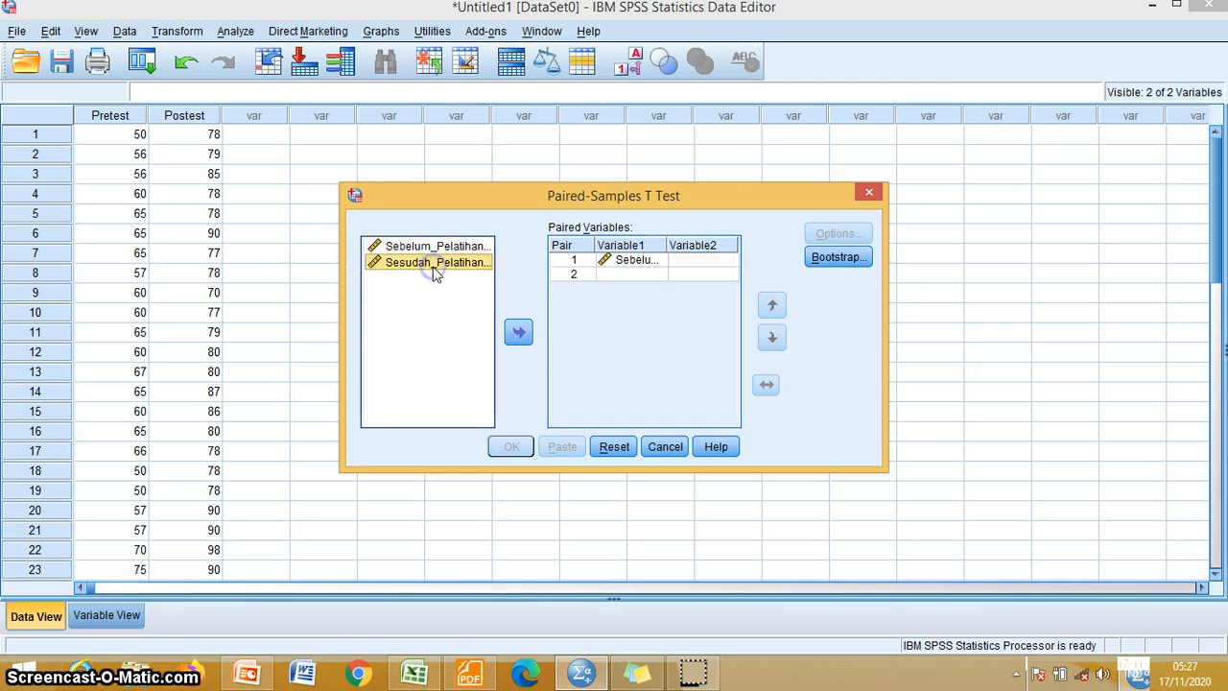
left_click(522, 337)
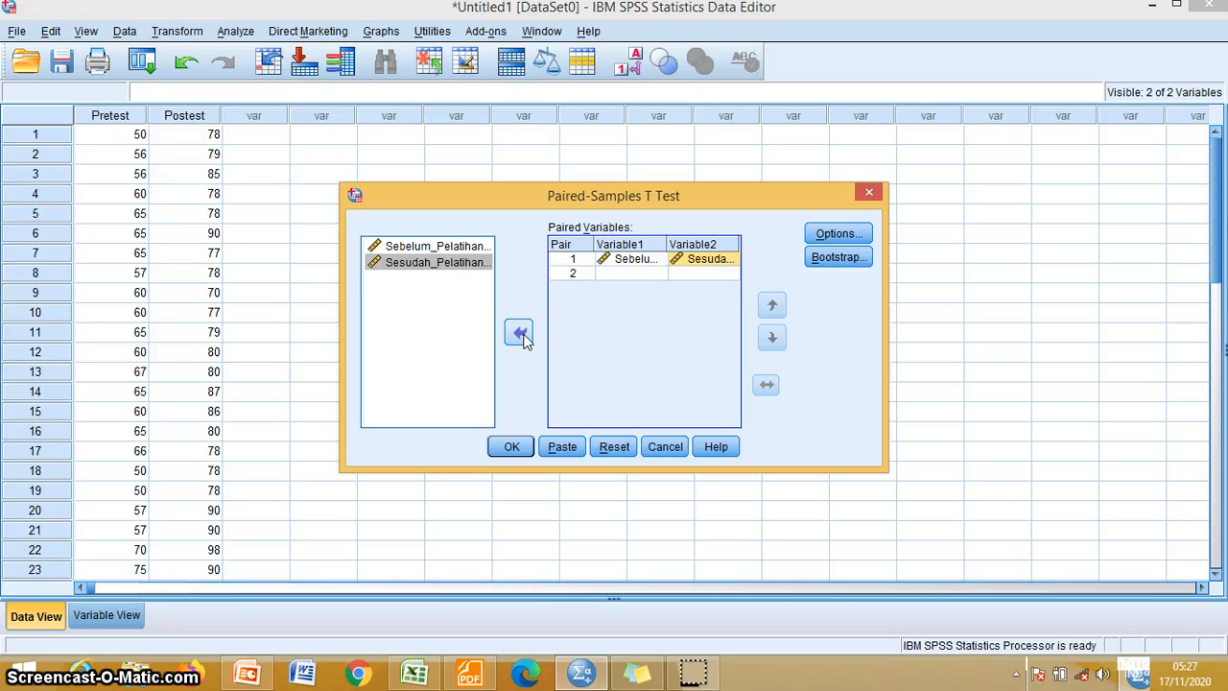
left_click(513, 449)
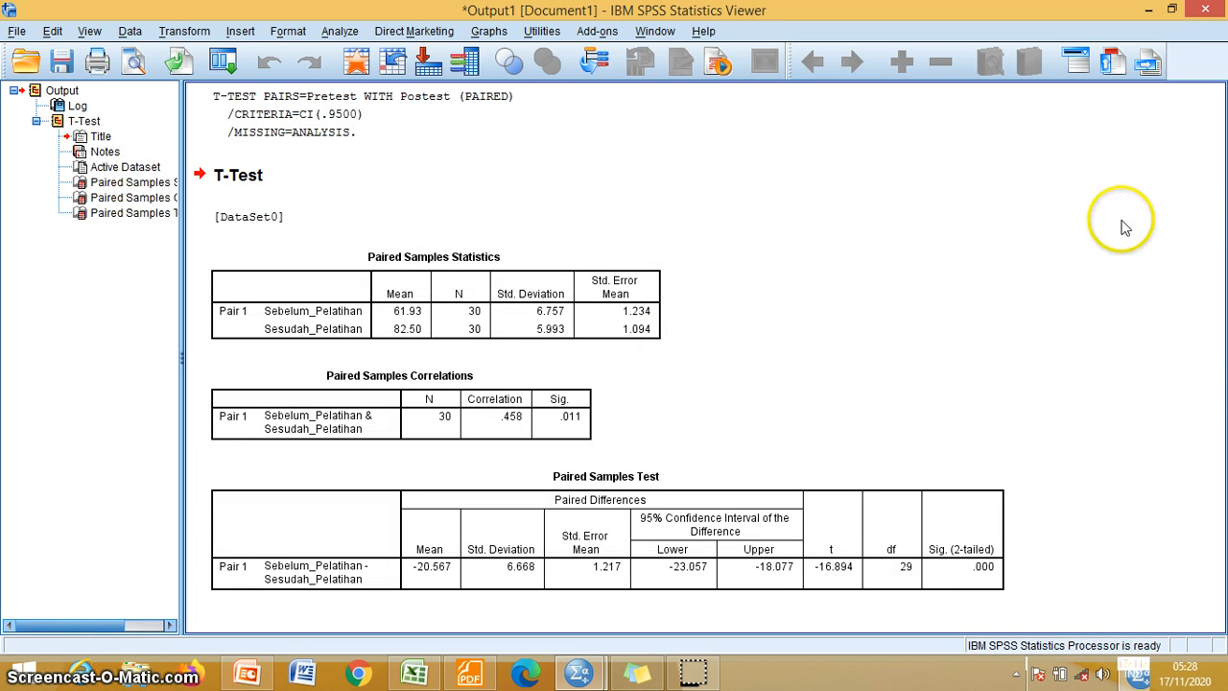
Examine the Mean, N, Std. Deviation and Std. Error Mean columns of Paired Samples Statistics, glancing at the correlations and test tables
left_click(445, 305)
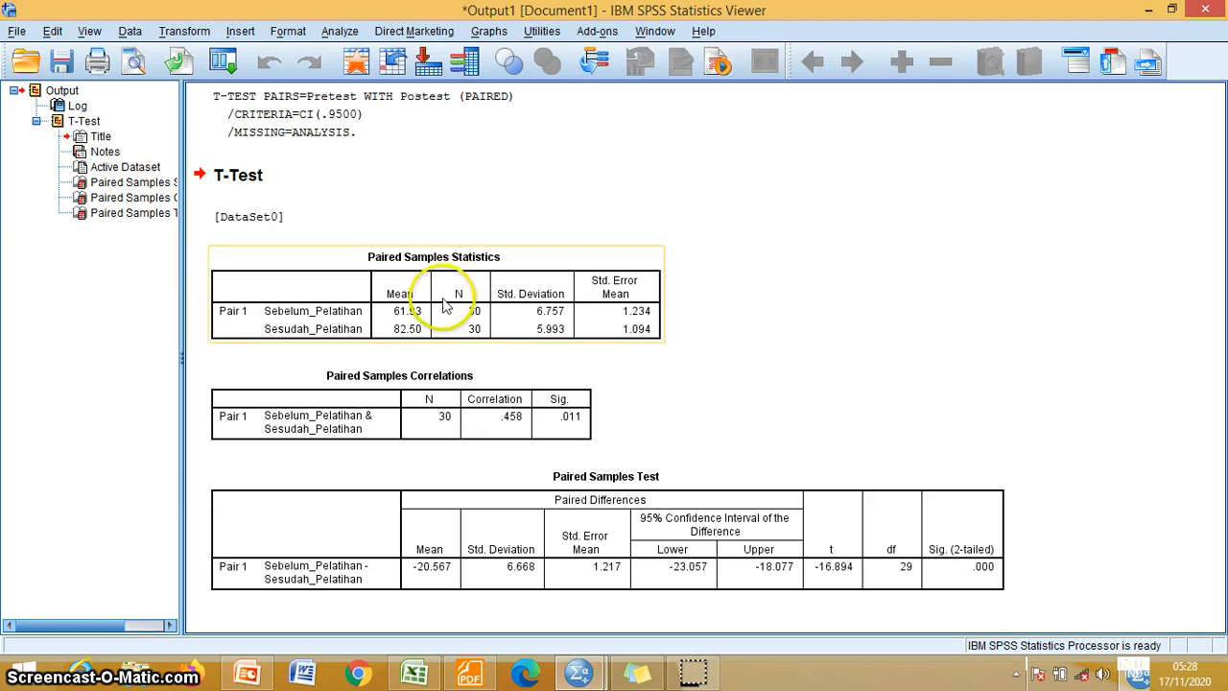
left_click(345, 426)
left_click(451, 305)
left_click(403, 555)
left_click(408, 305)
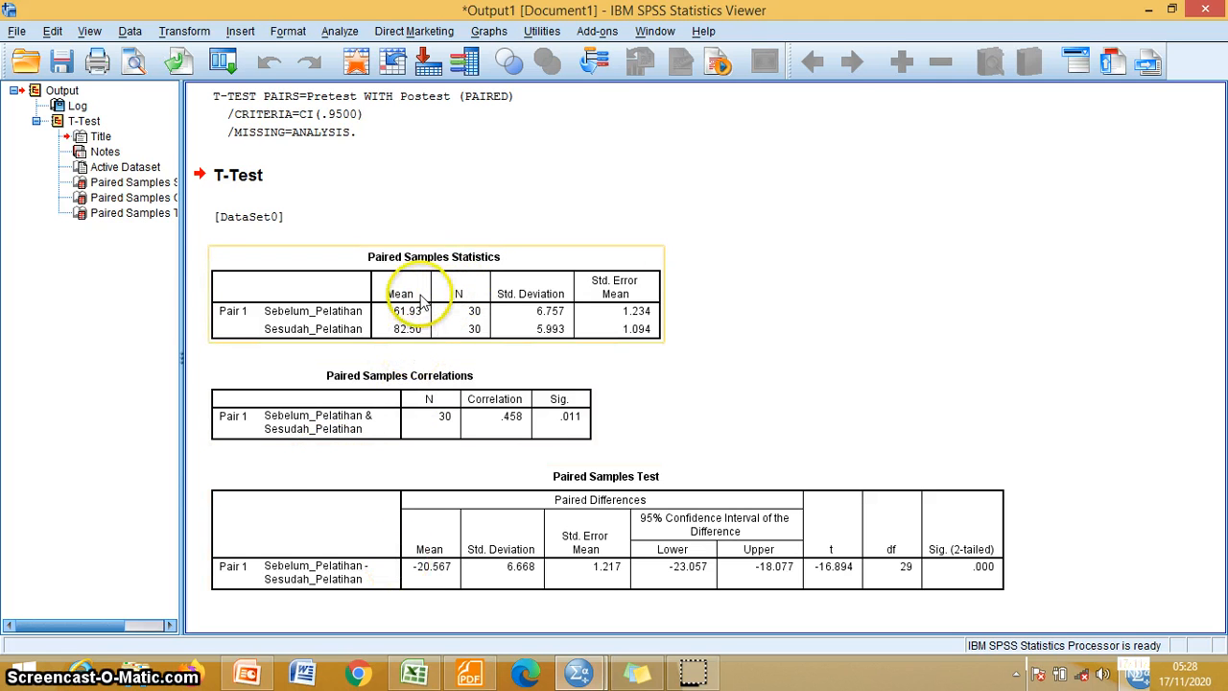
left_click(393, 471)
left_click(407, 283)
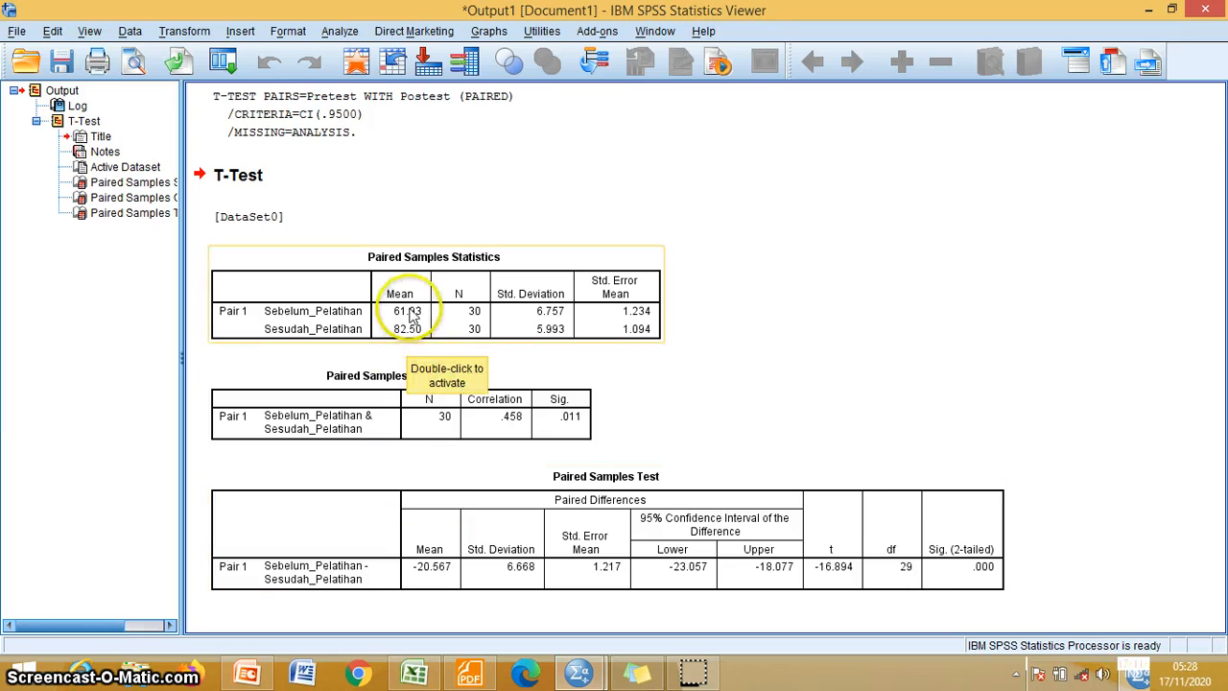
left_click(406, 376)
left_click(395, 274)
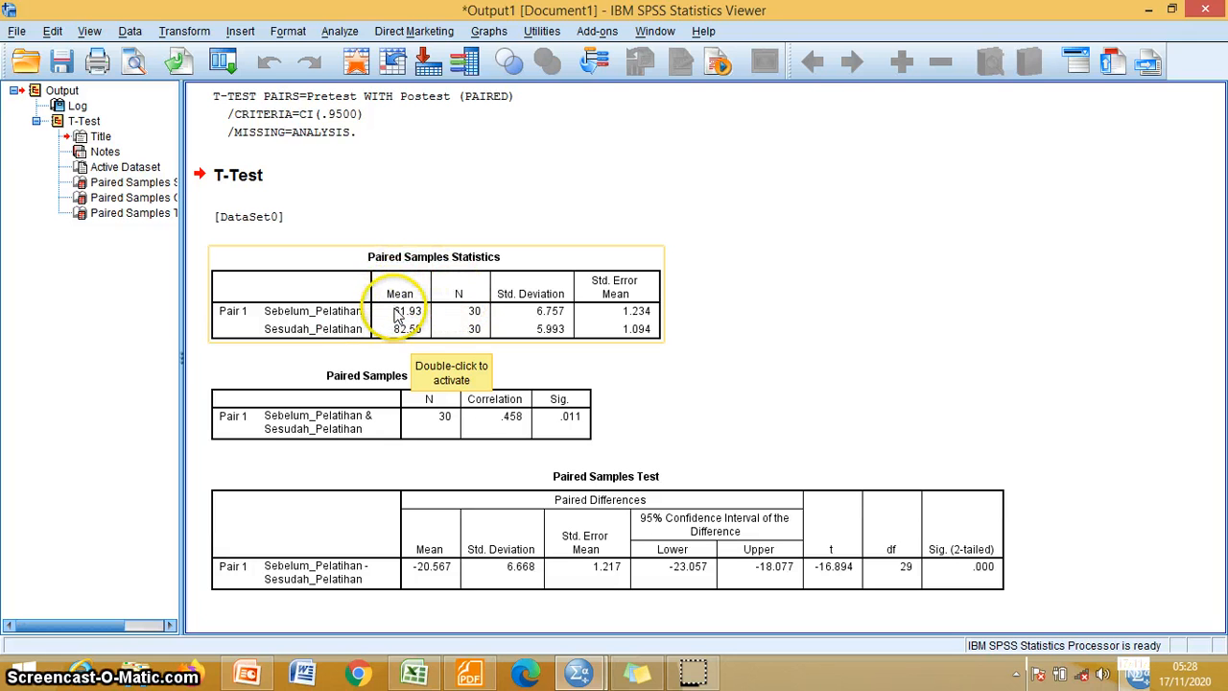
left_click(510, 288)
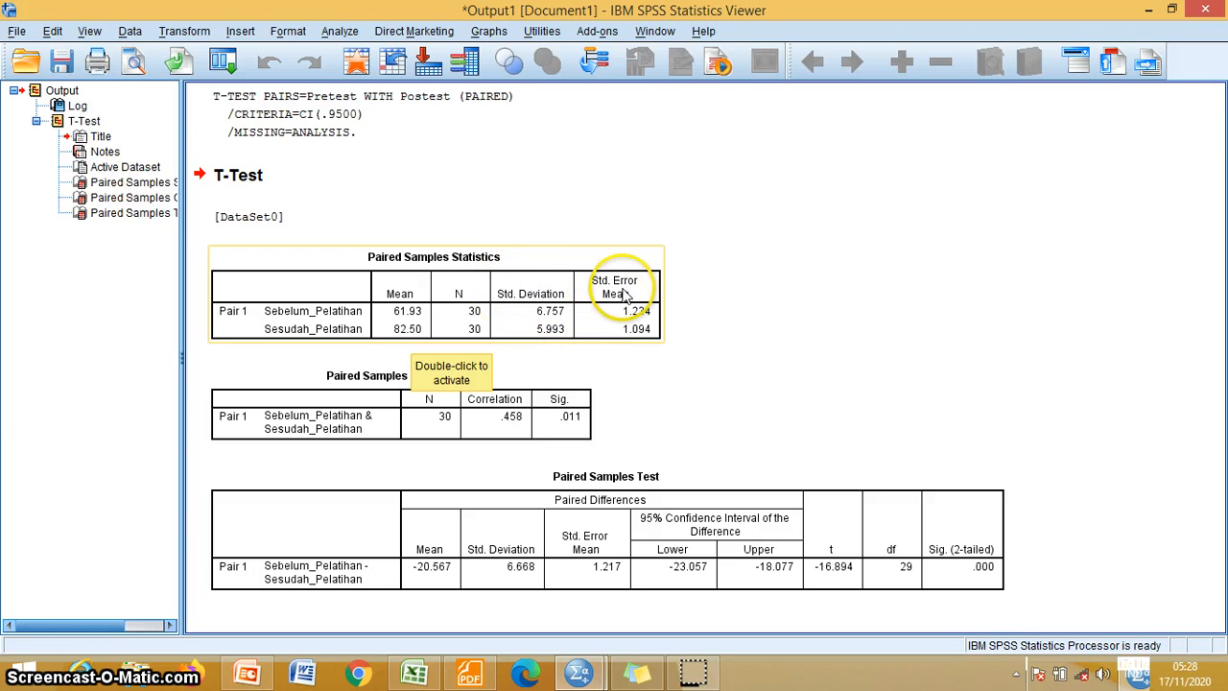
left_click(563, 394)
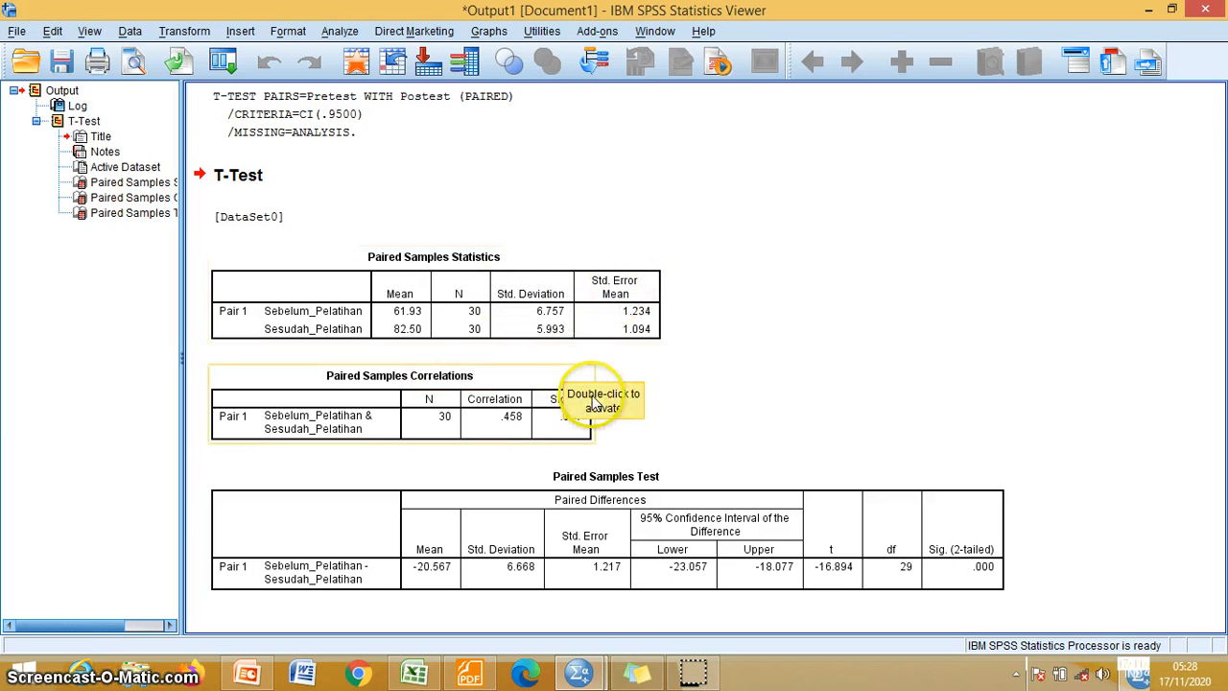
Compare the Sebelum_Pelatihan and Sesudah_Pelatihan means in Paired Samples Statistics and relate them to the Paired Samples Test table
left_click(462, 299)
left_click(447, 408)
left_click(412, 328)
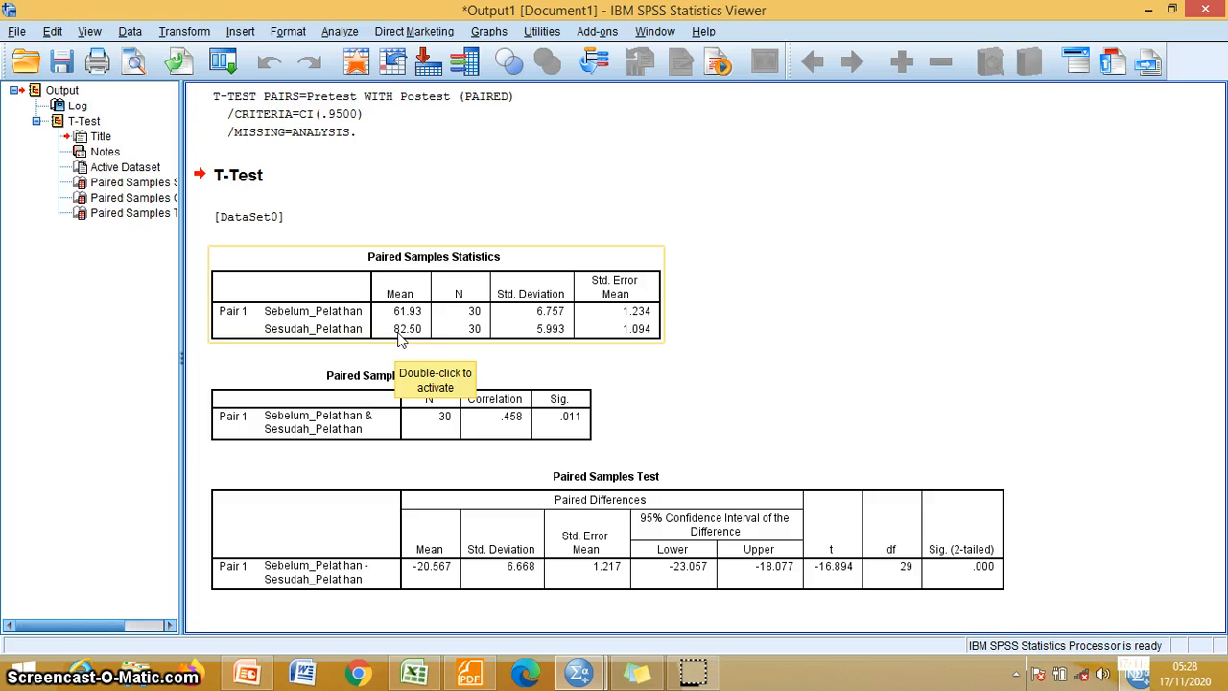
left_click(400, 316)
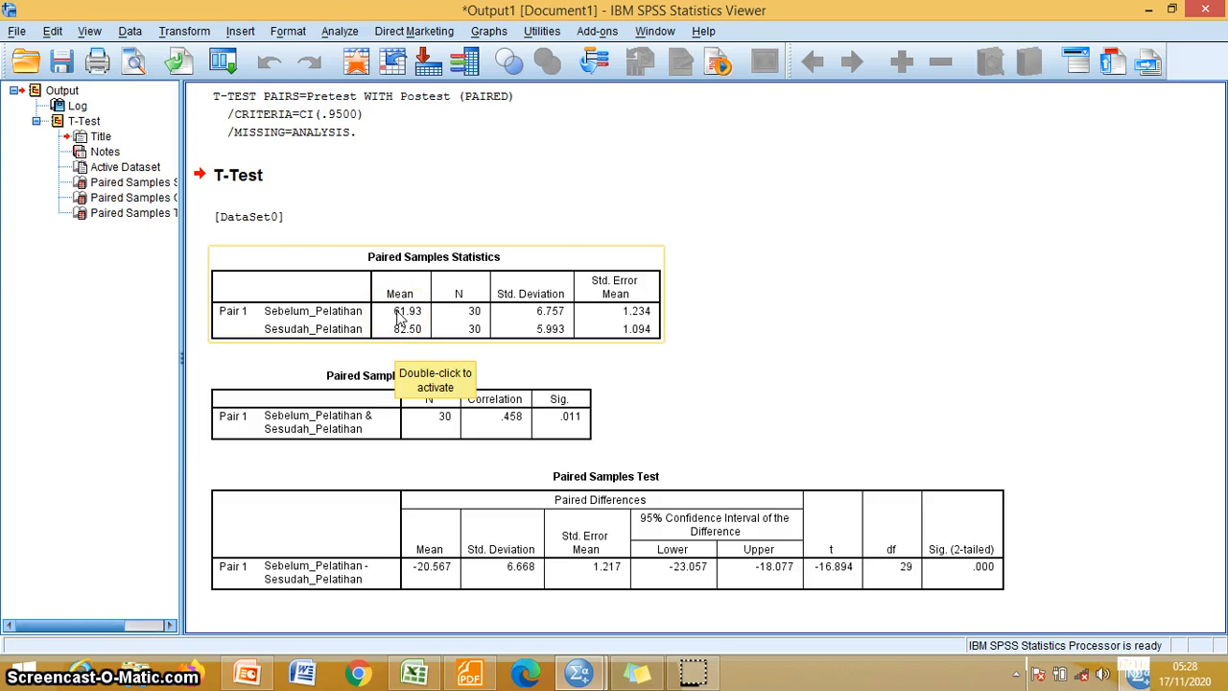
left_click(353, 354)
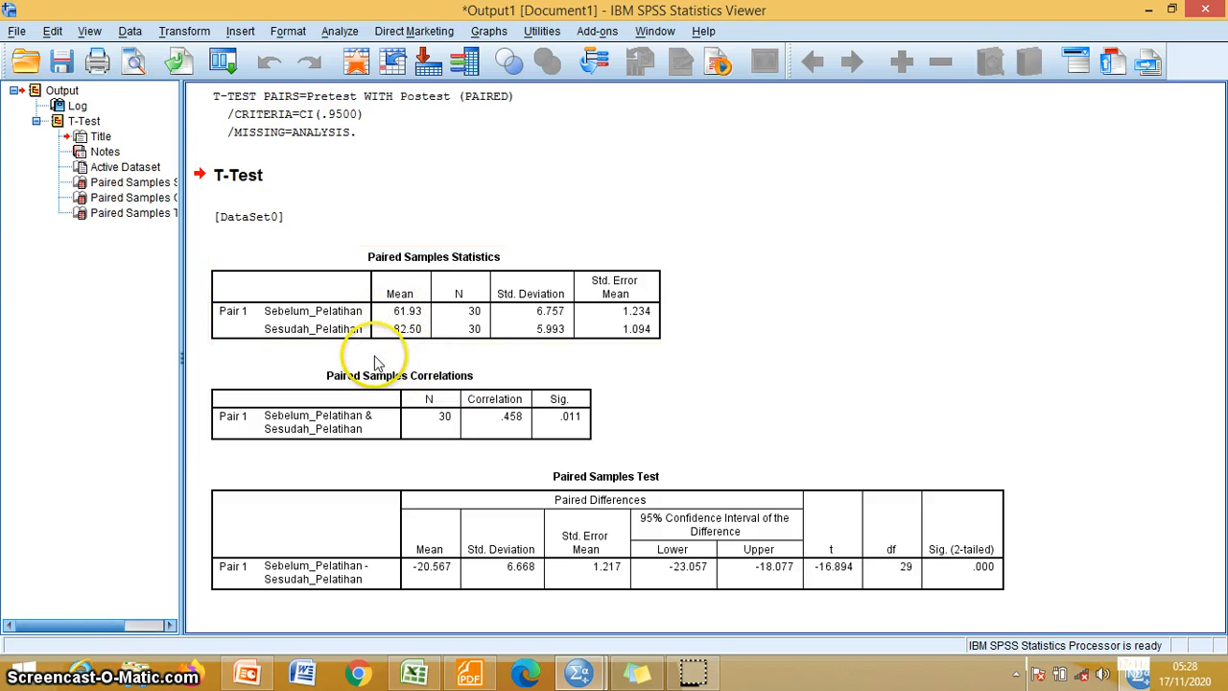
left_click(401, 328)
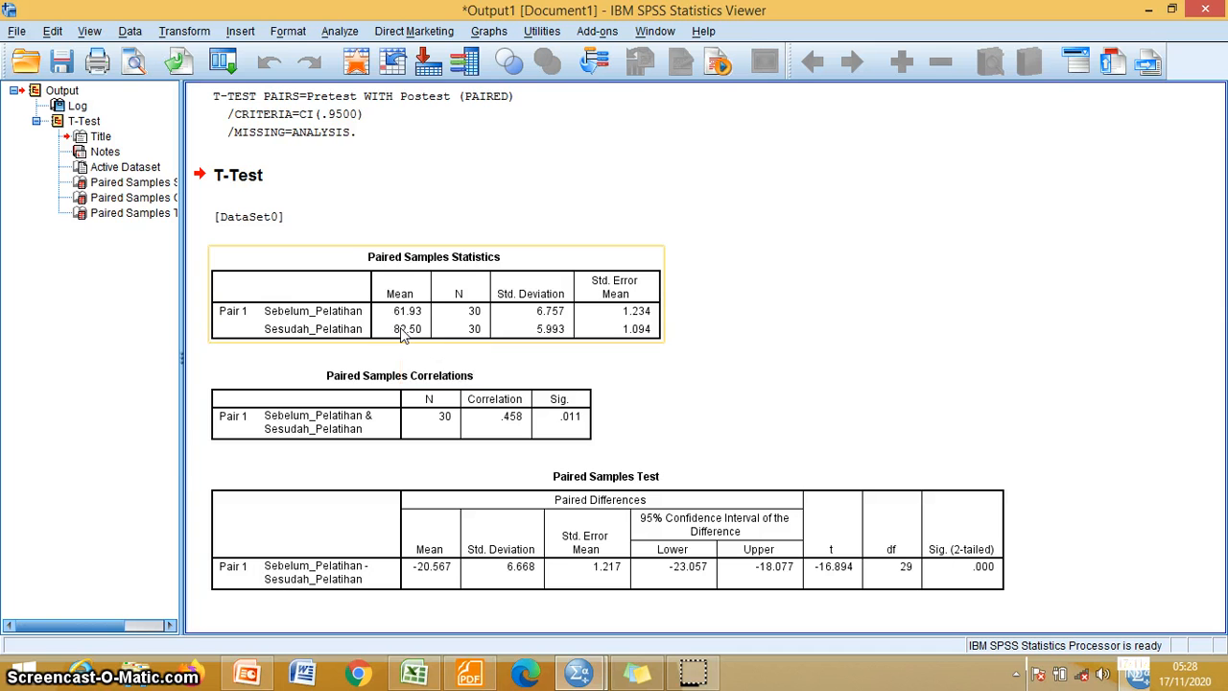
left_click(396, 336)
left_click(432, 422)
left_click(546, 574)
left_click(537, 616)
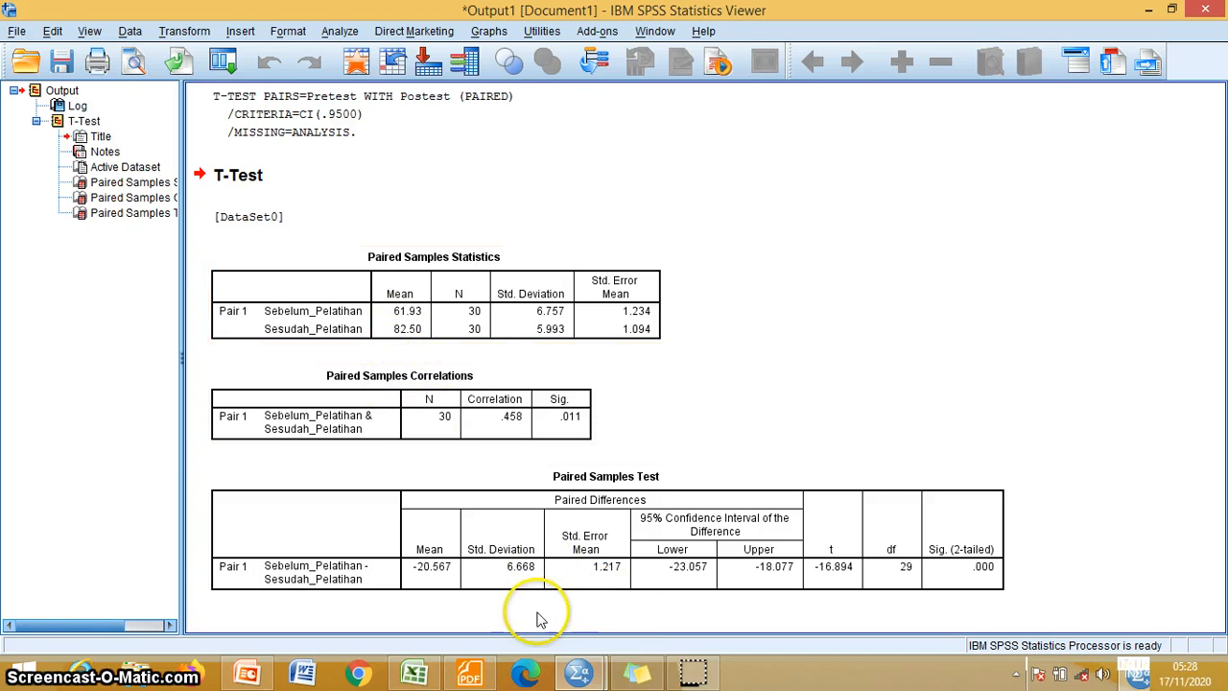
left_click(557, 576)
left_click(516, 338)
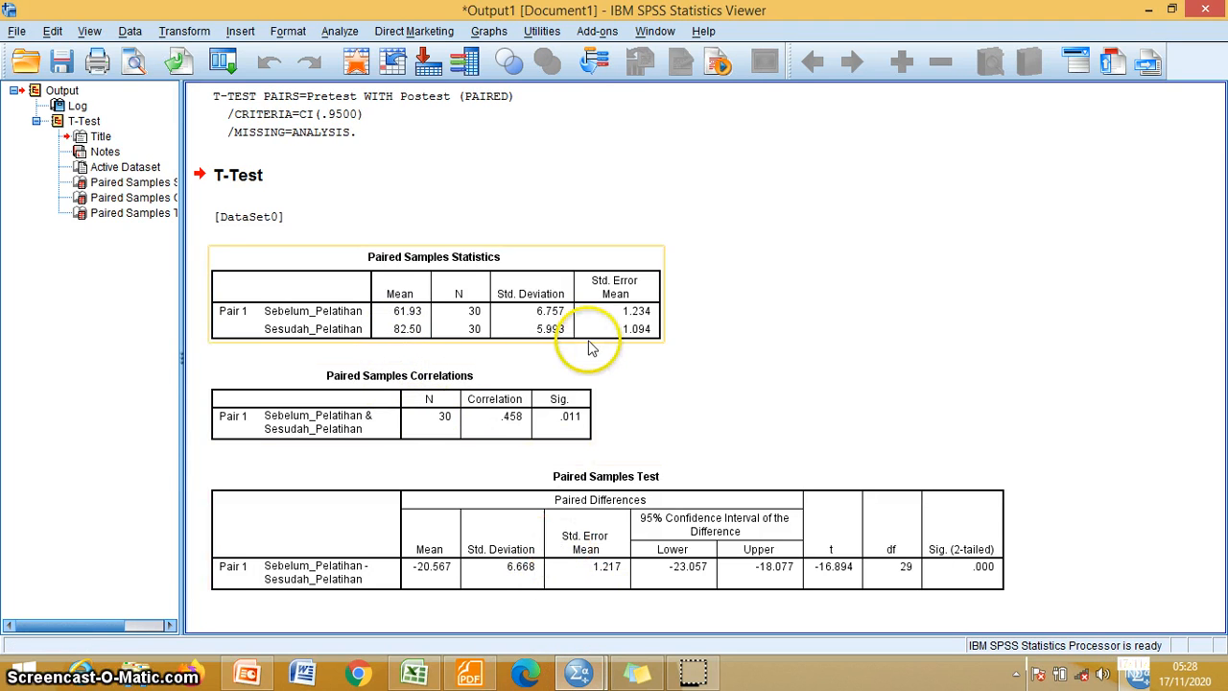
left_click(592, 348)
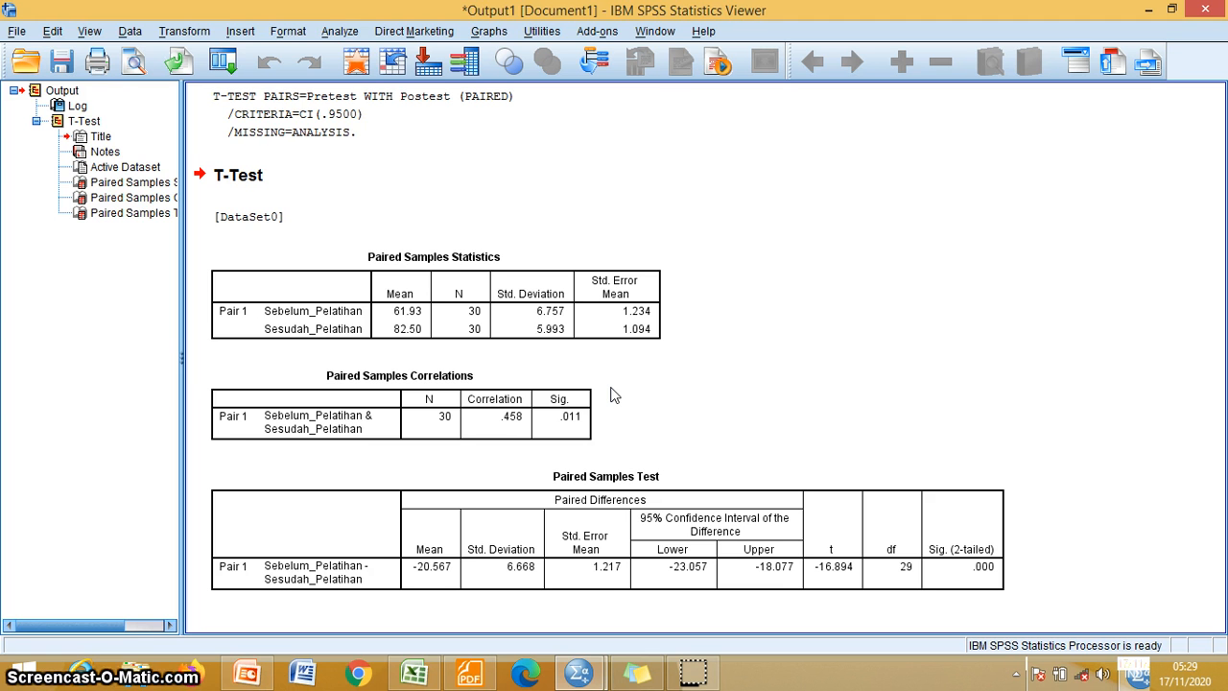
Show the open SPSS windows to choose between the Untitled1 data set and the Output1 document
left_click(579, 676)
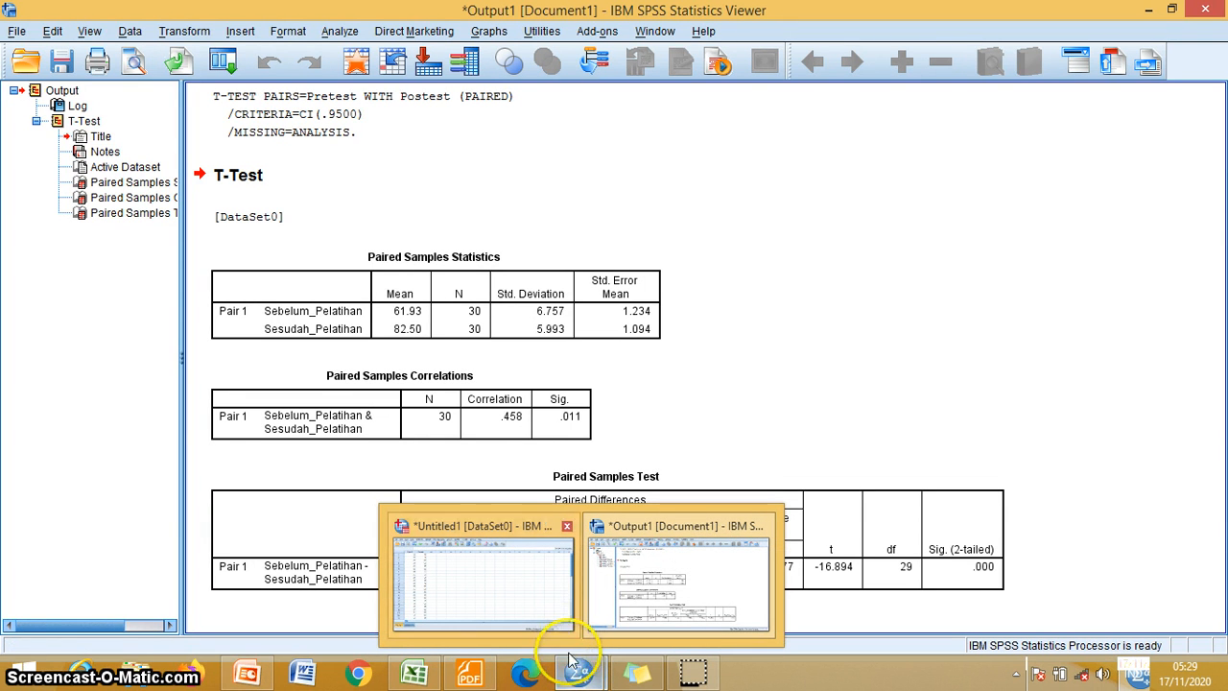